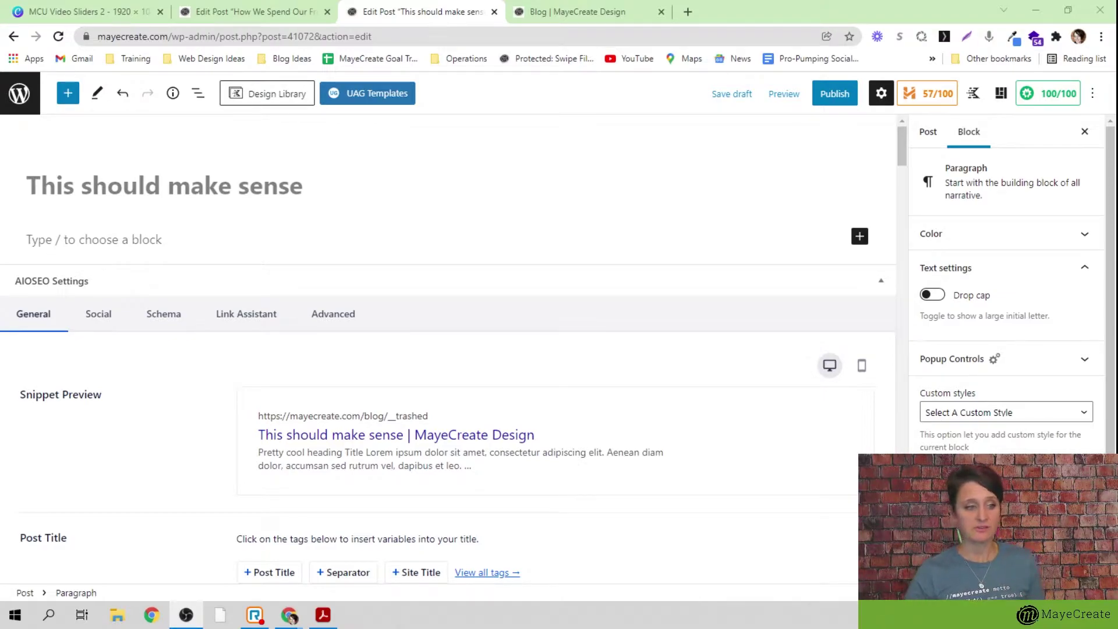
Type 'If I just typing here' in the first paragraph and add an empty block below it
left_click(136, 239)
type("If")
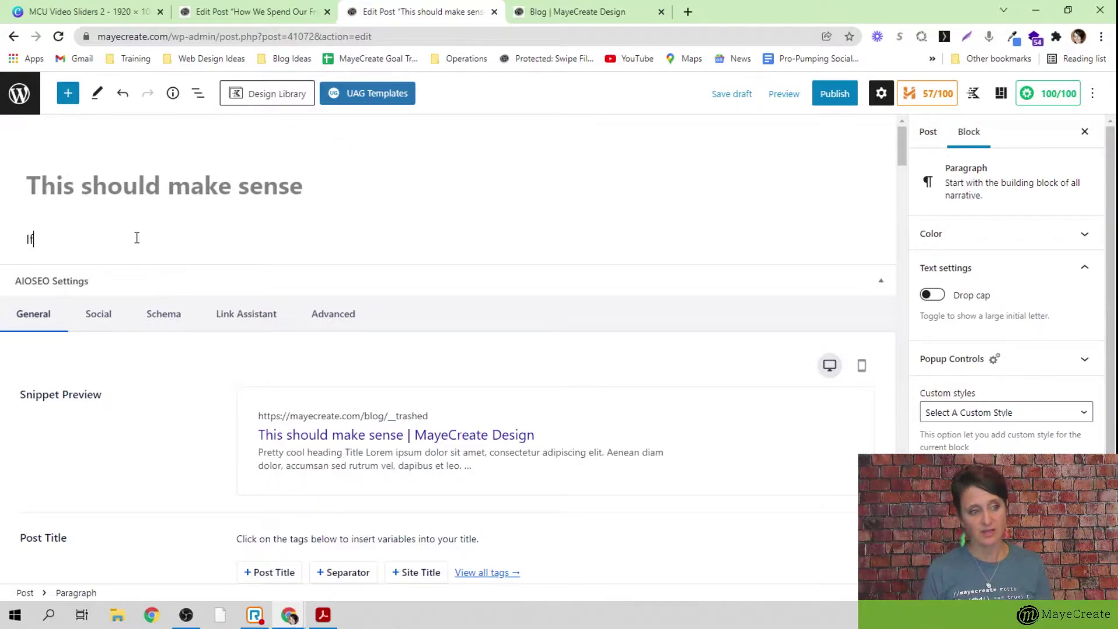
type(" I just typing here")
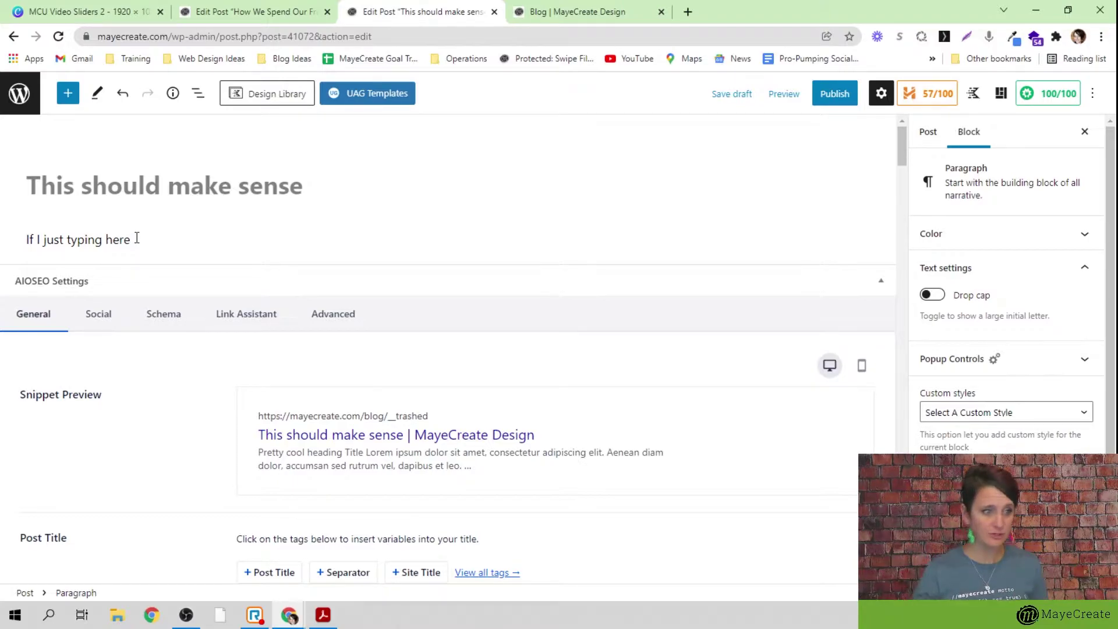
key("Return")
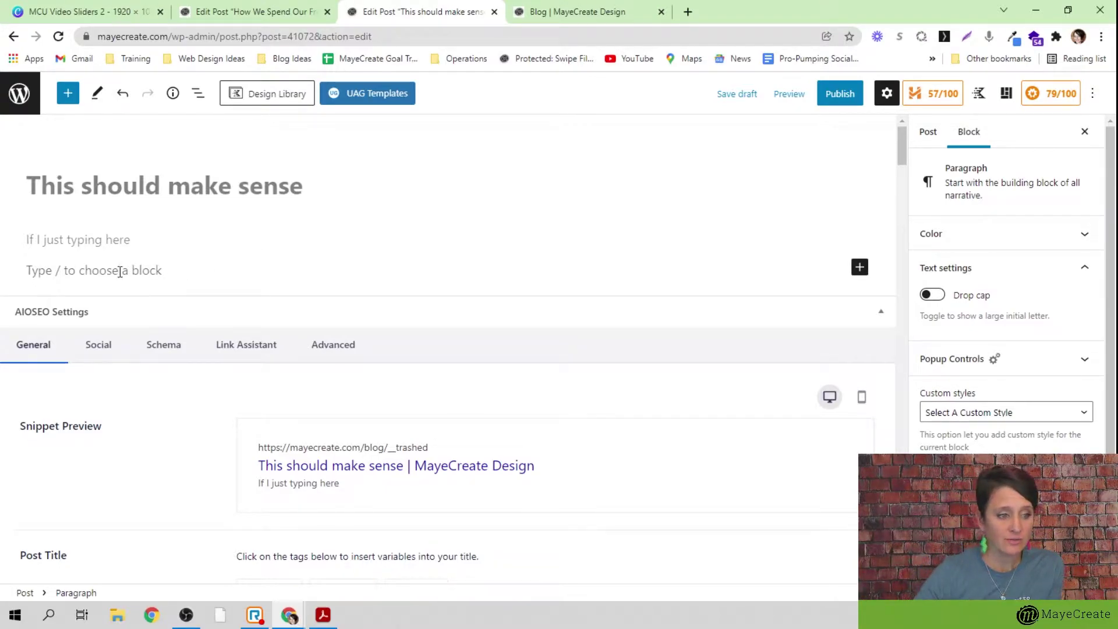
left_click(861, 269)
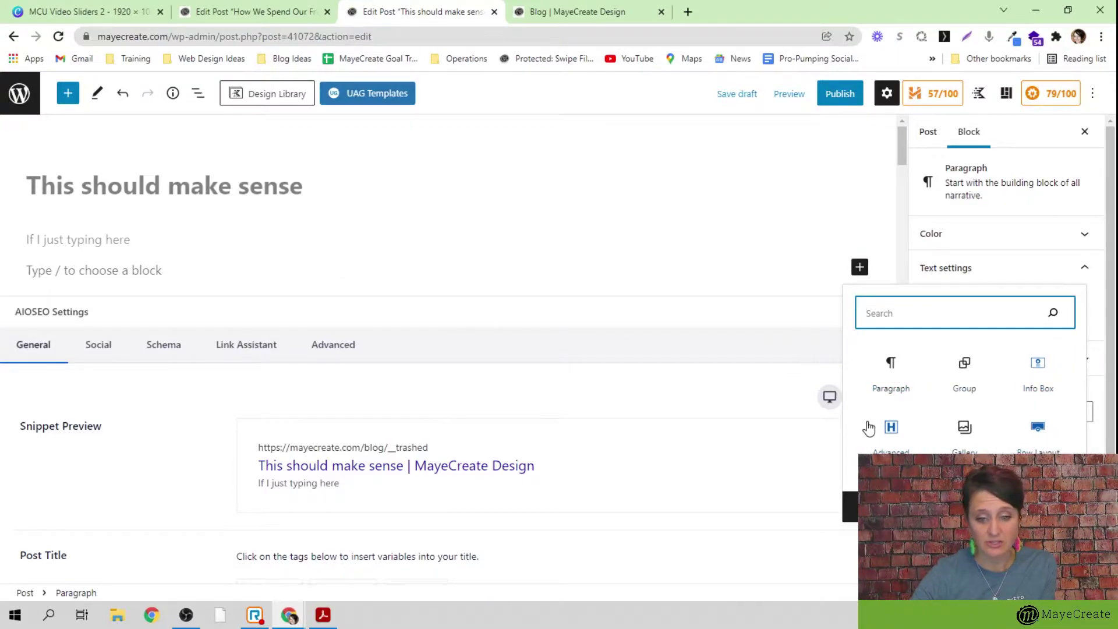
Add an Advanced Heading block reading 'Here's a Heading'
left_click(901, 438)
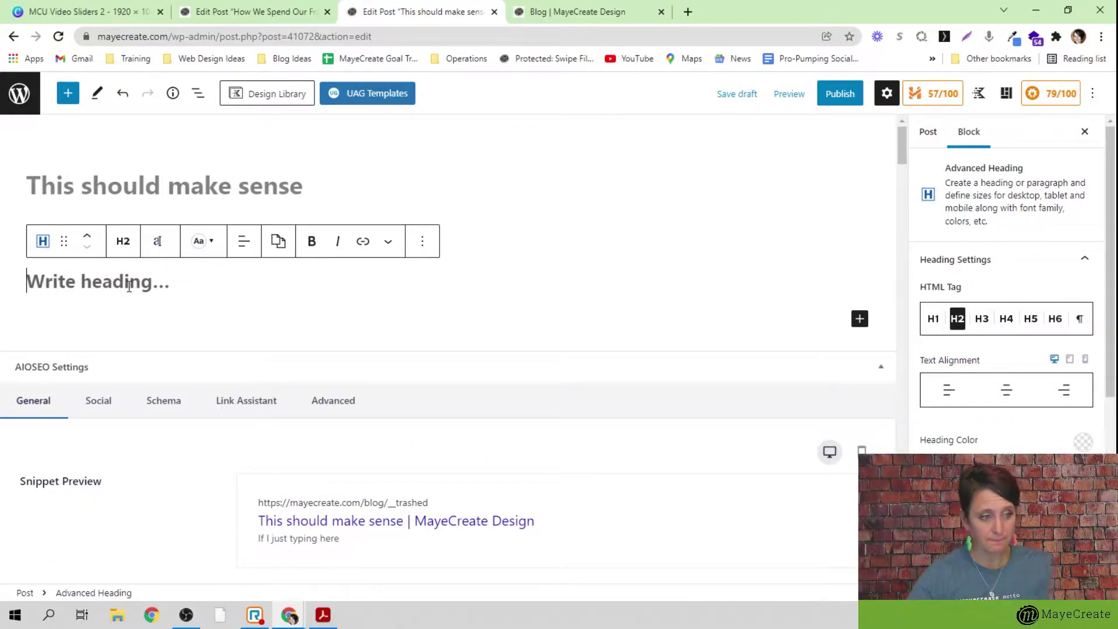
type("Jere")
key("BackSpace")
key("BackSpace")
key("BackSpace")
key("BackSpace")
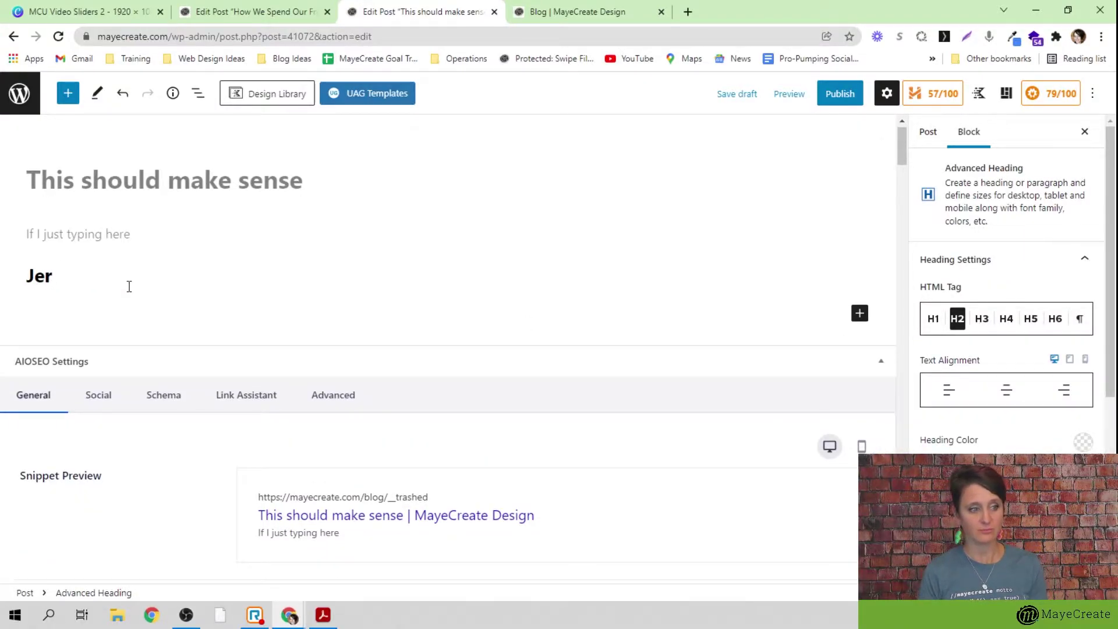
type("Here's ")
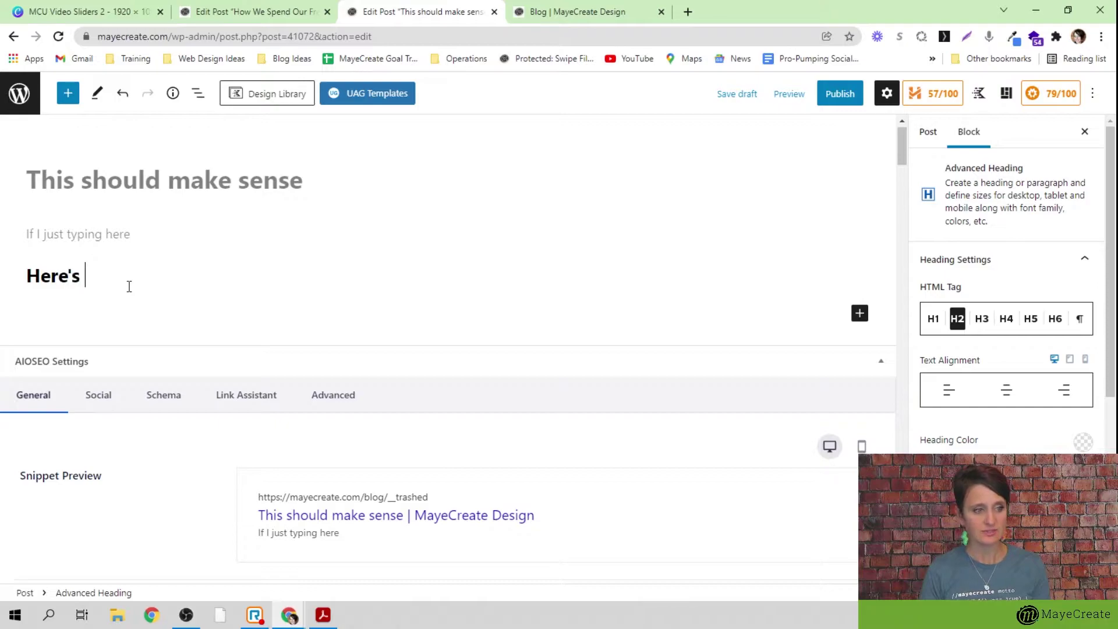
type("a Heading")
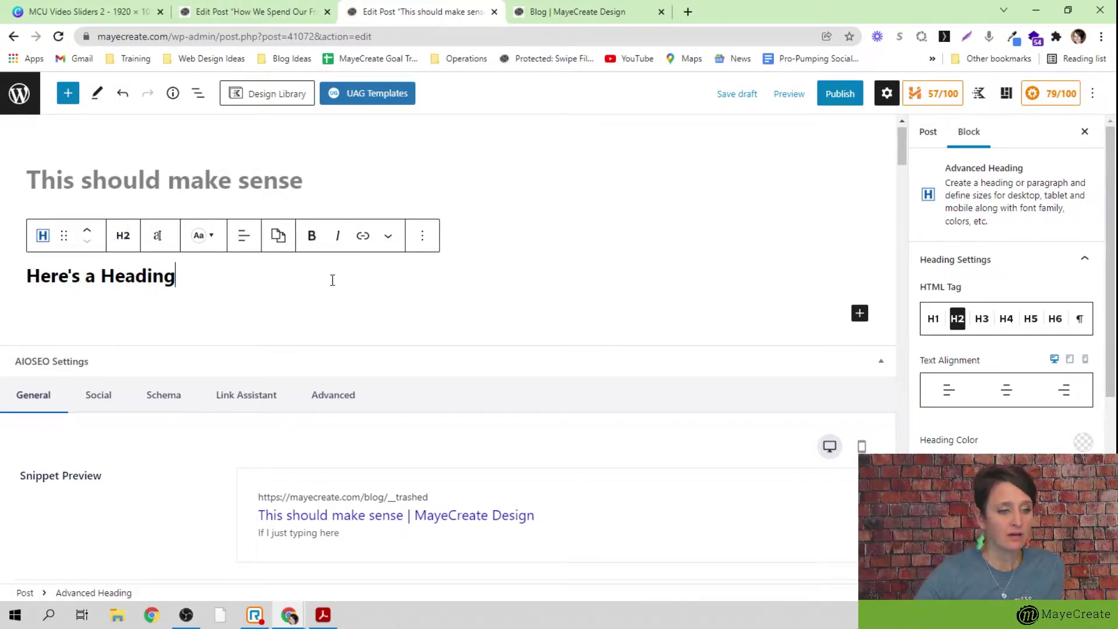
Insert empty blocks before and after the 'Here's a Heading' block
left_click(422, 240)
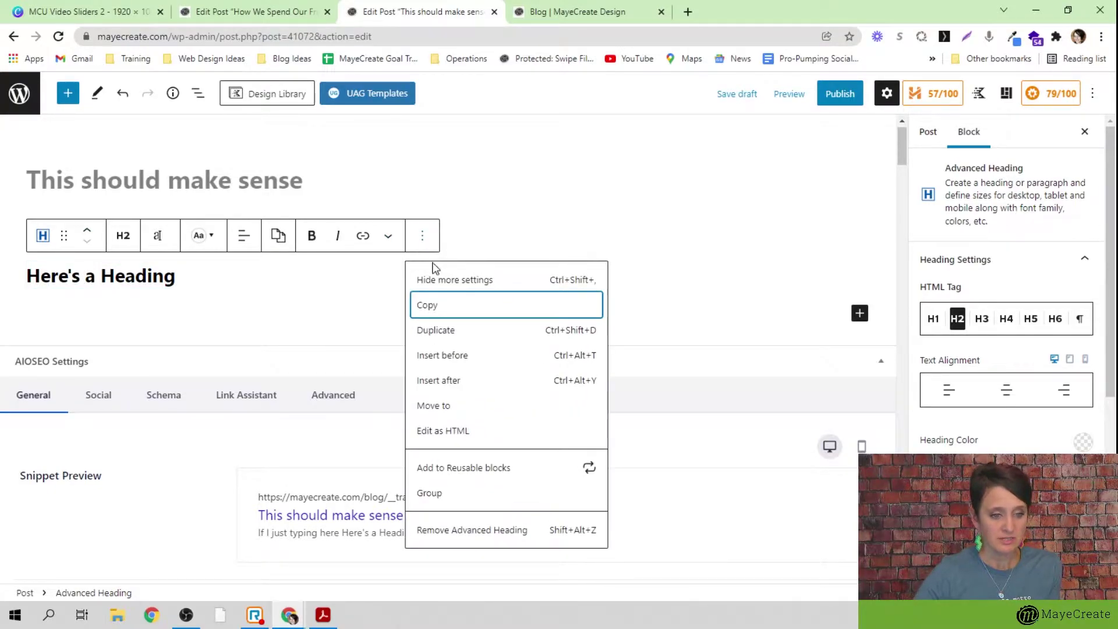
left_click(425, 356)
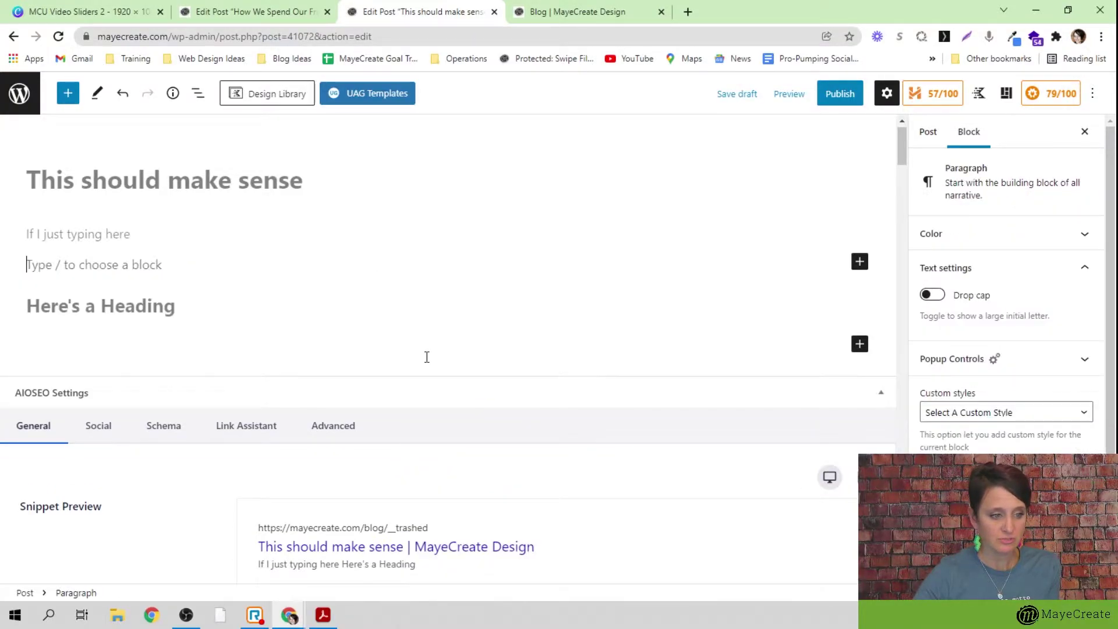
left_click(178, 308)
left_click(417, 265)
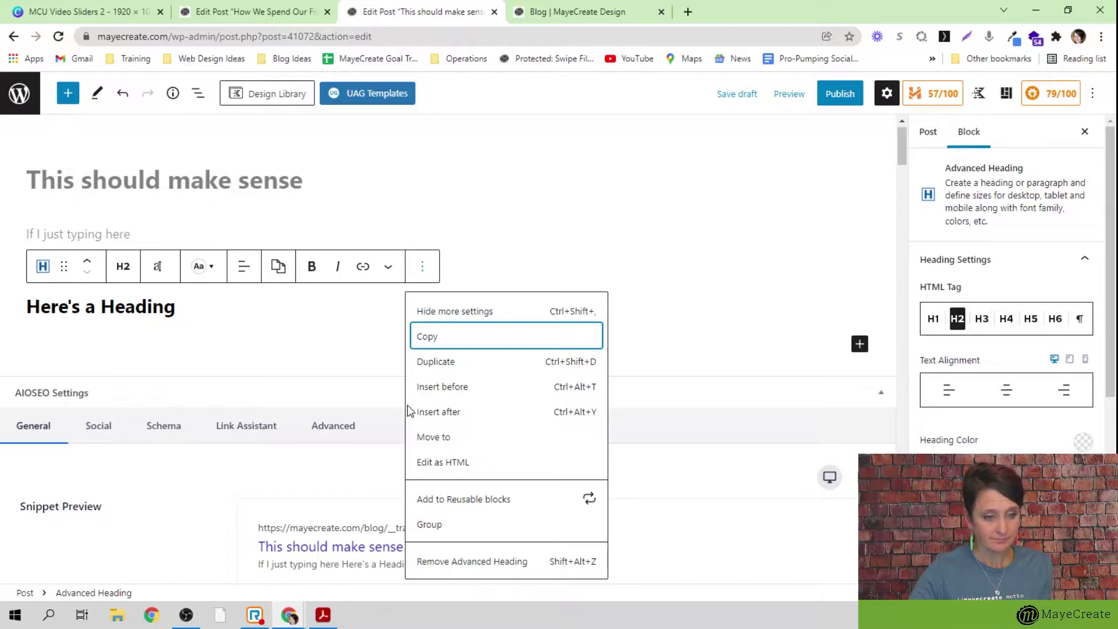
left_click(421, 412)
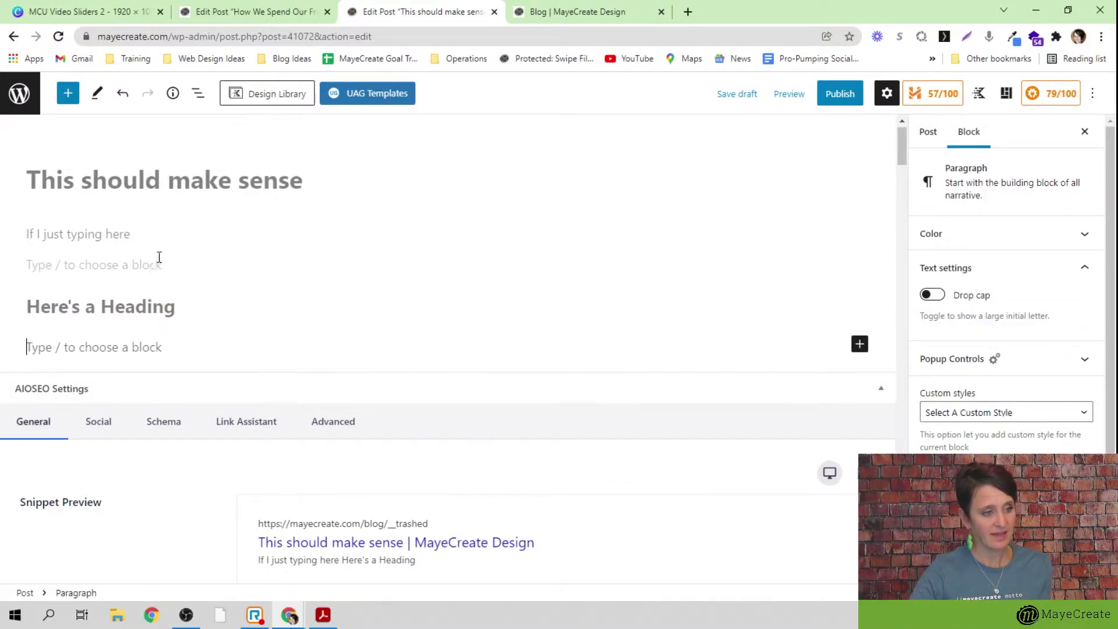
left_click(97, 269)
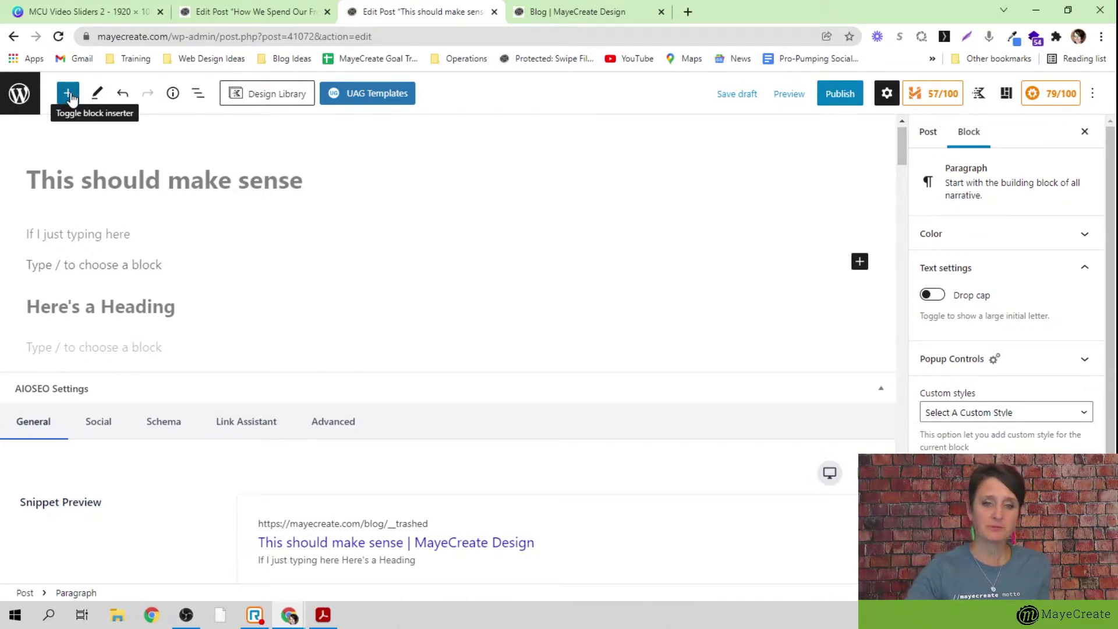
Open the full block library and browse the Kadence blocks list
left_click(68, 94)
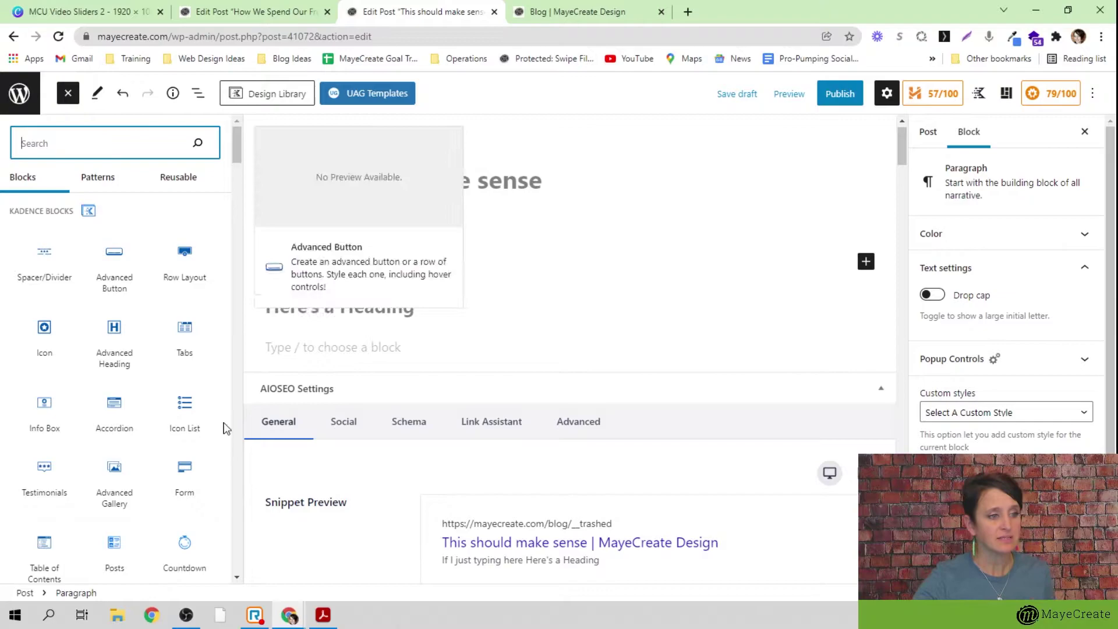
scroll(178, 400, "down", 3)
scroll(168, 399, "up", 3)
scroll(169, 398, "down", 1)
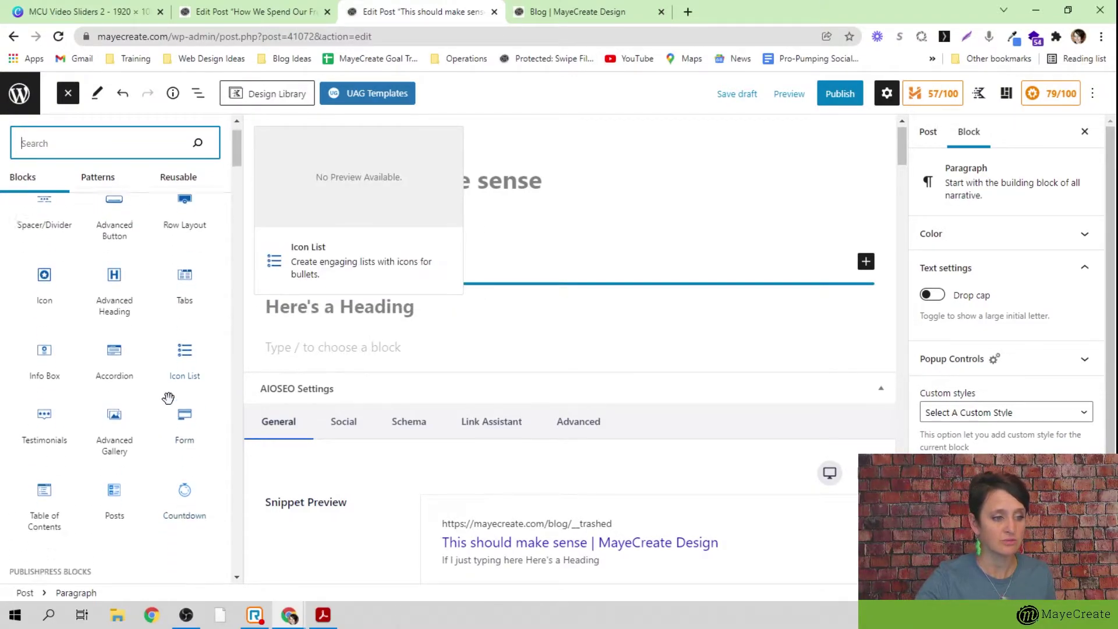
scroll(39, 334, "down", 8)
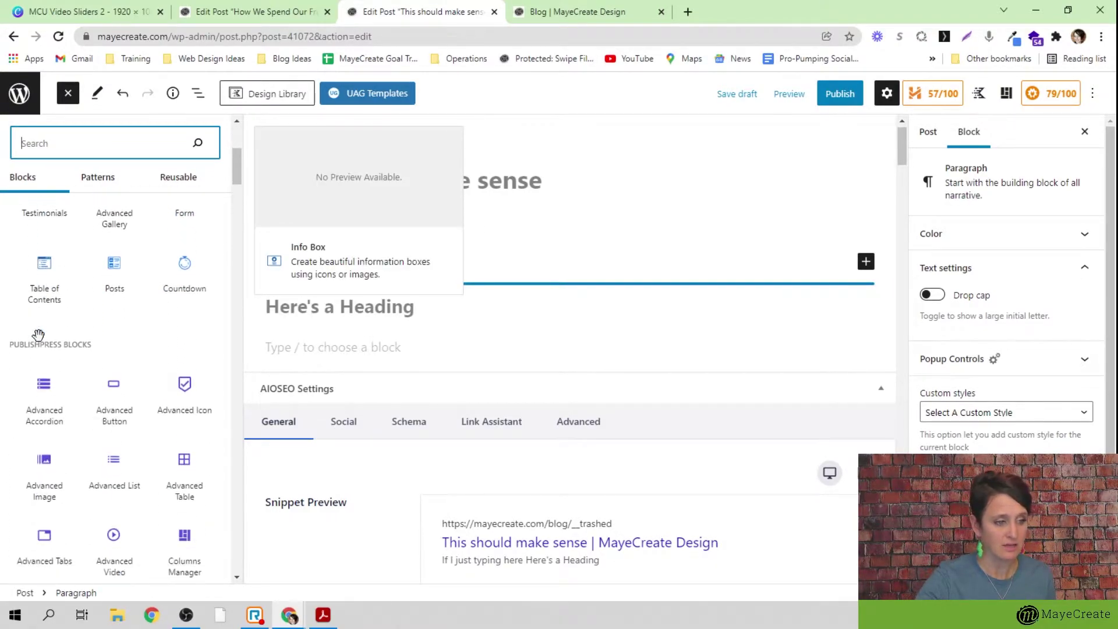
scroll(52, 338, "down", 3)
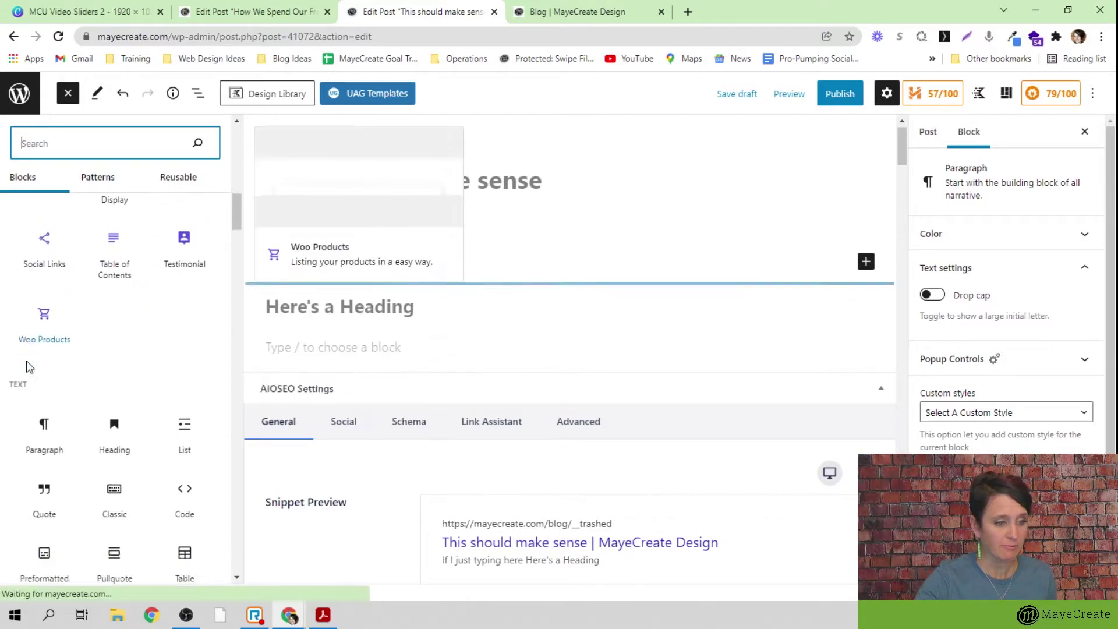
scroll(74, 324, "up", 3)
scroll(78, 335, "up", 10)
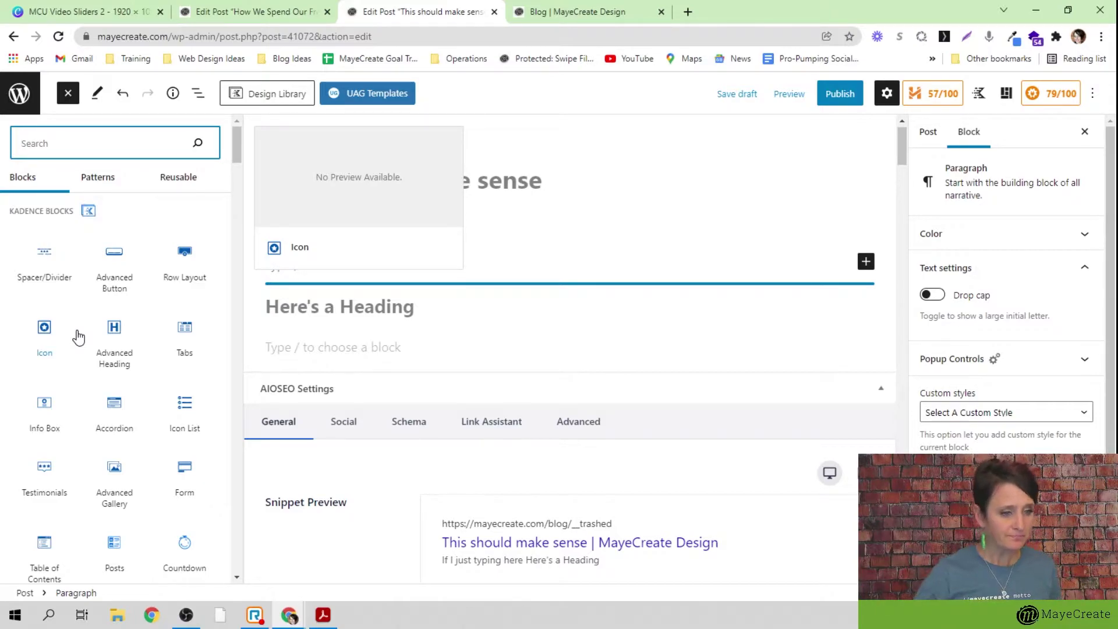
Insert an Info Box above the heading and apply the centred, circled-icon layout preset
left_click(44, 408)
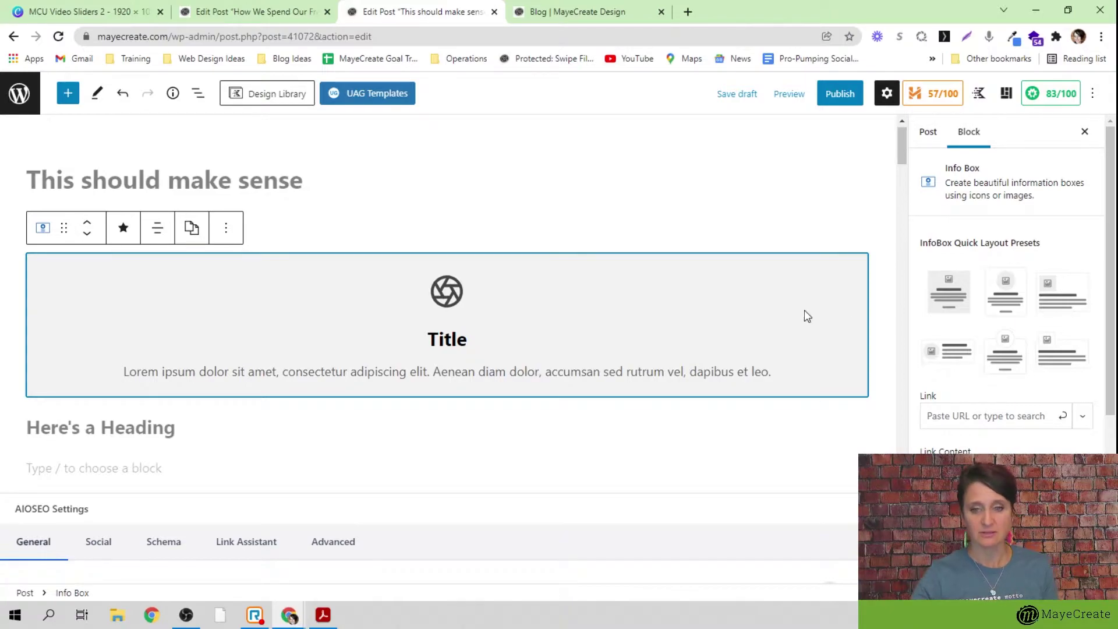
left_click(1046, 357)
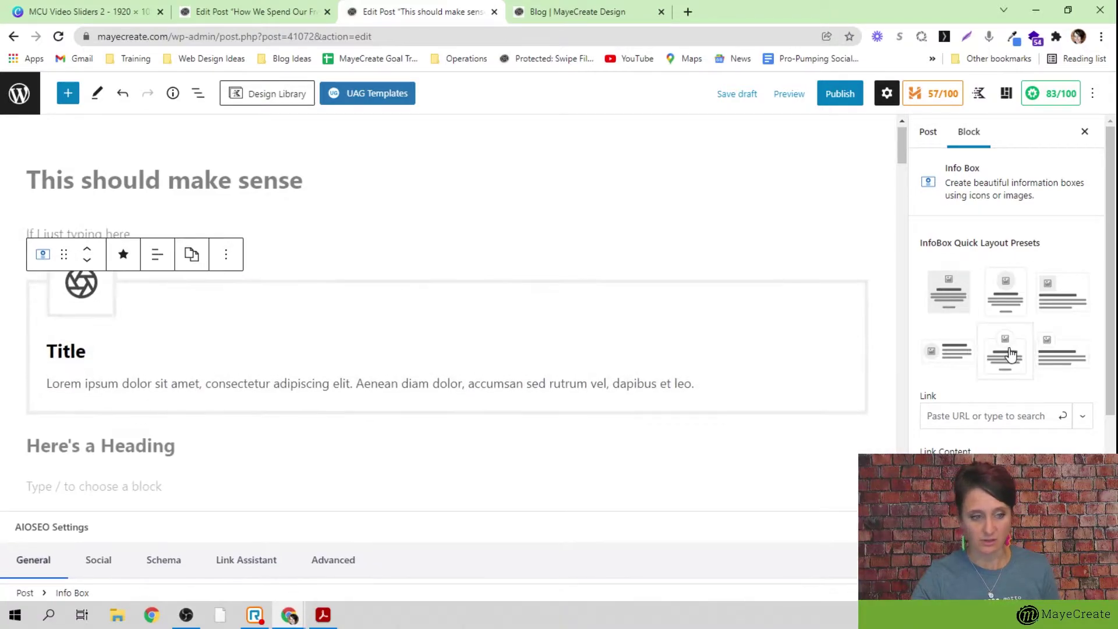
left_click(999, 349)
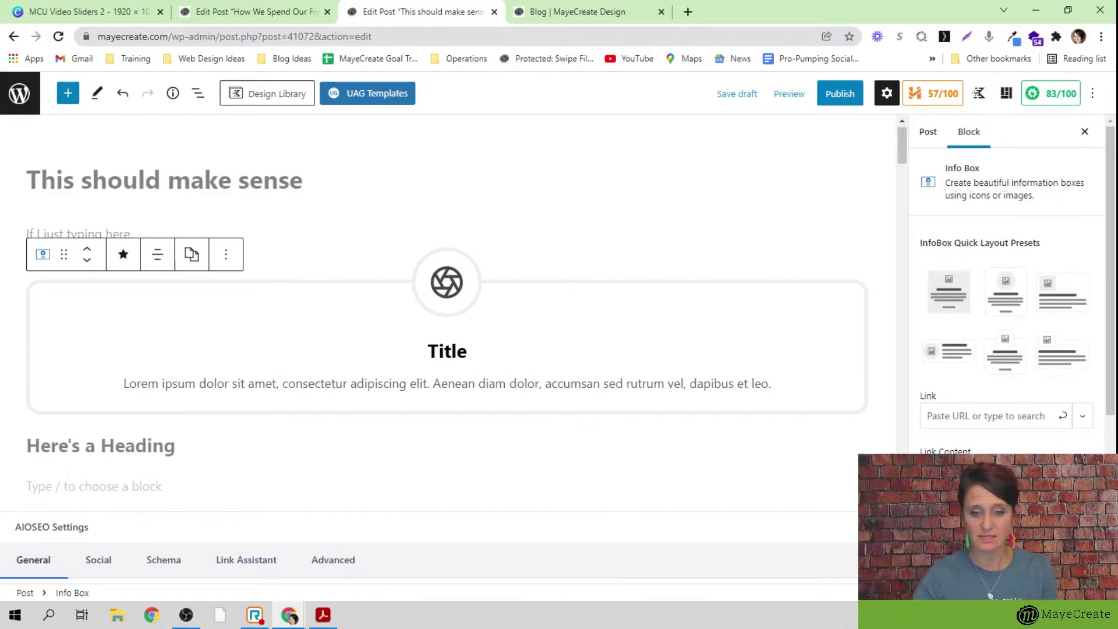
scroll(978, 378, "down", 3)
scroll(966, 349, "down", 1)
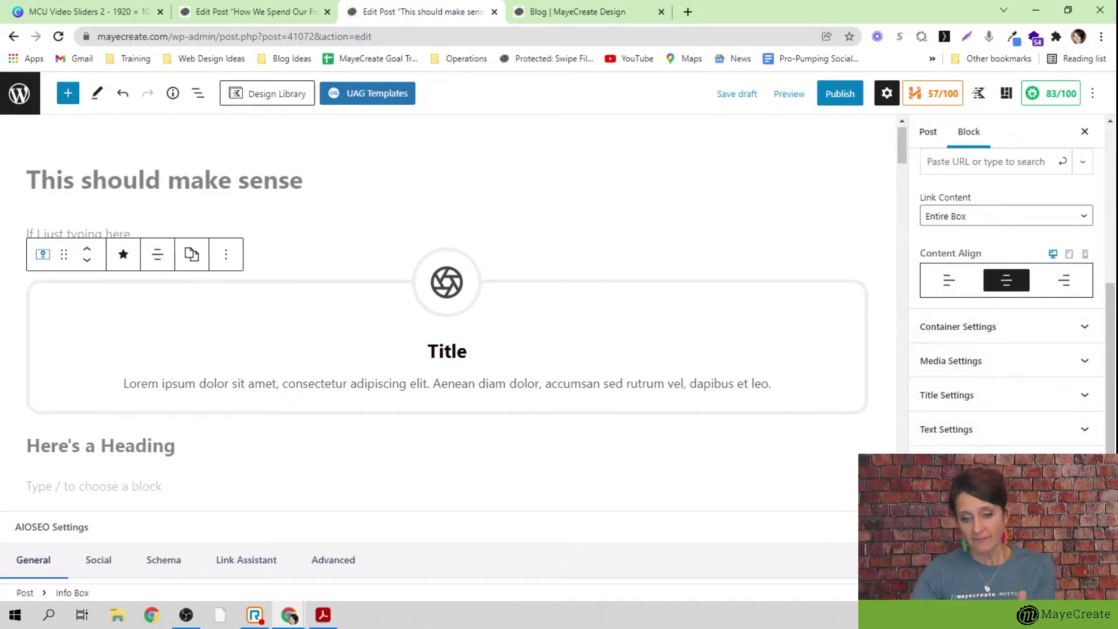
left_click(153, 444)
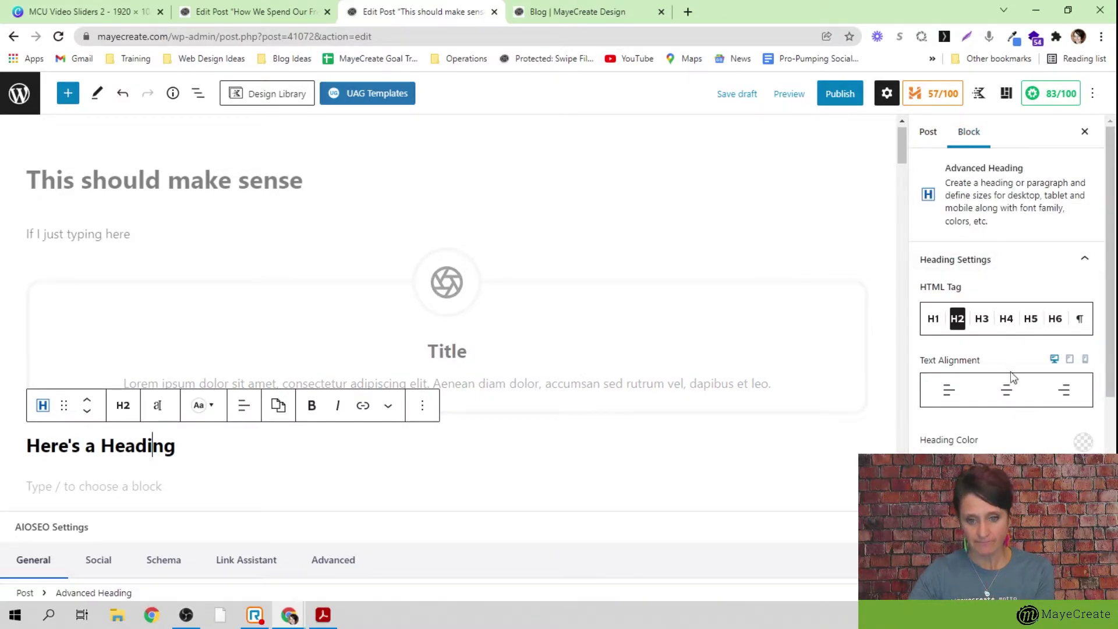
left_click(443, 285)
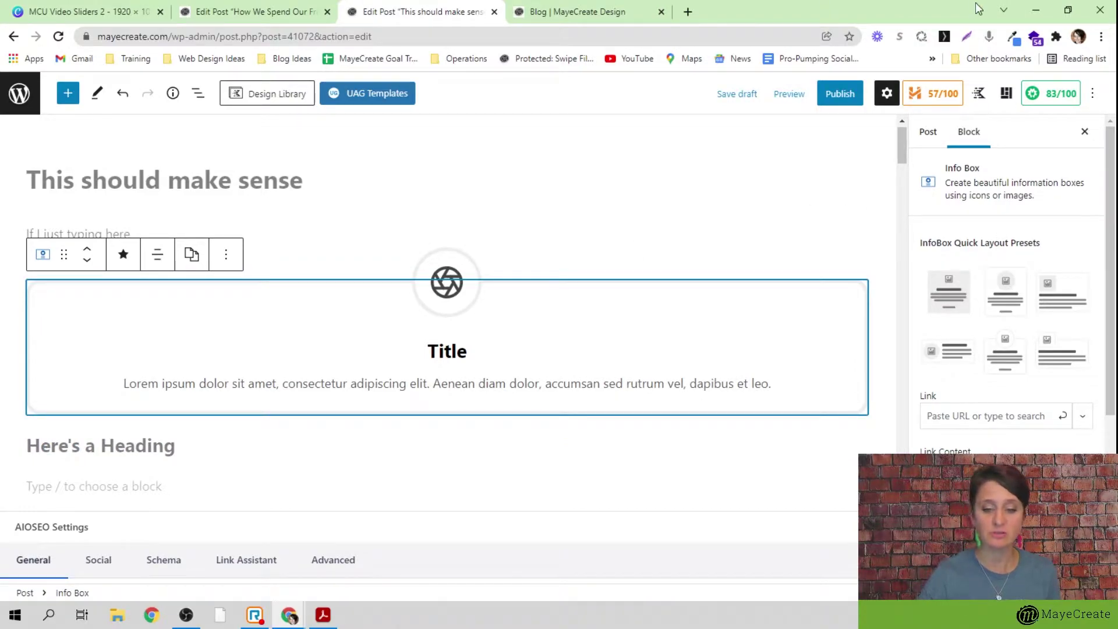
scroll(1057, 395, "down", 4)
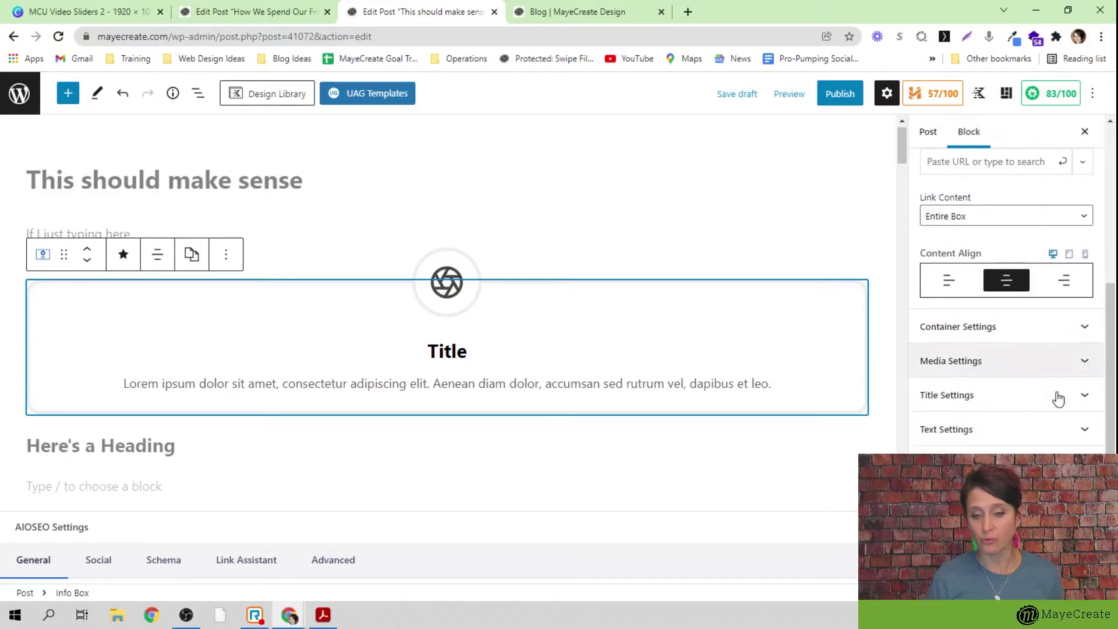
Make the Info Box description text red
left_click(1000, 434)
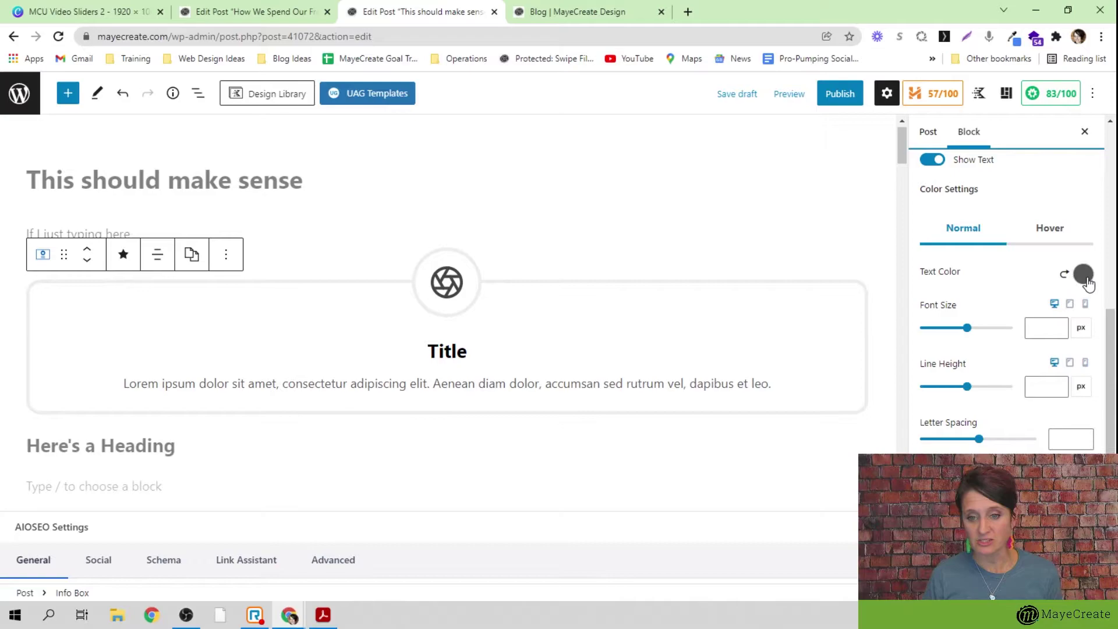
left_click(1084, 274)
left_click(1047, 319)
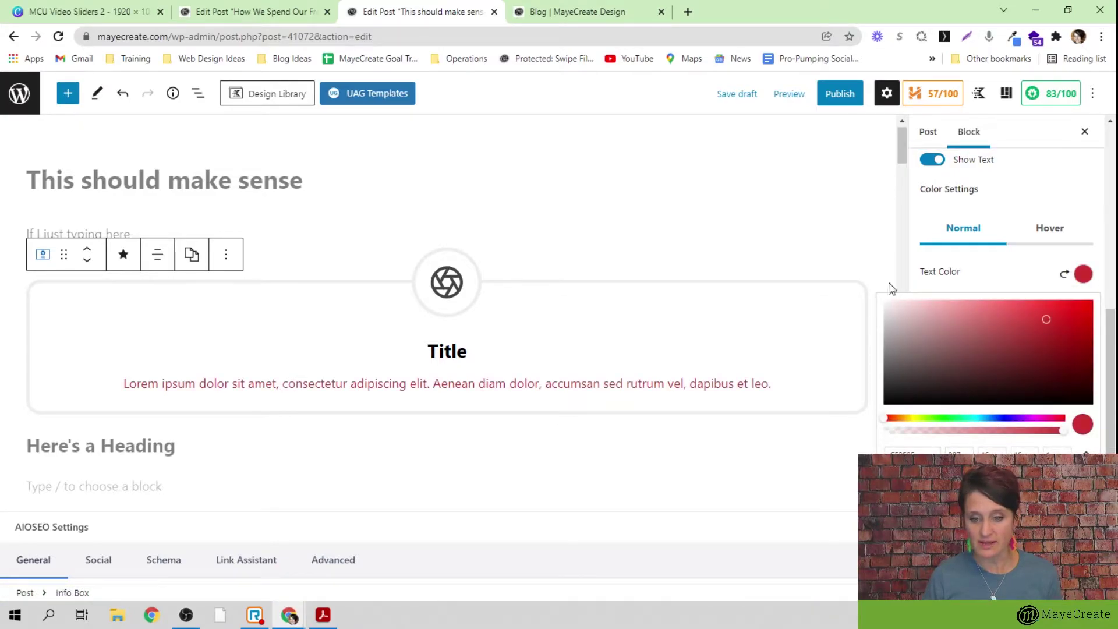
Set the Info Box container border colour to green (00D084)
left_click(867, 234)
left_click(805, 284)
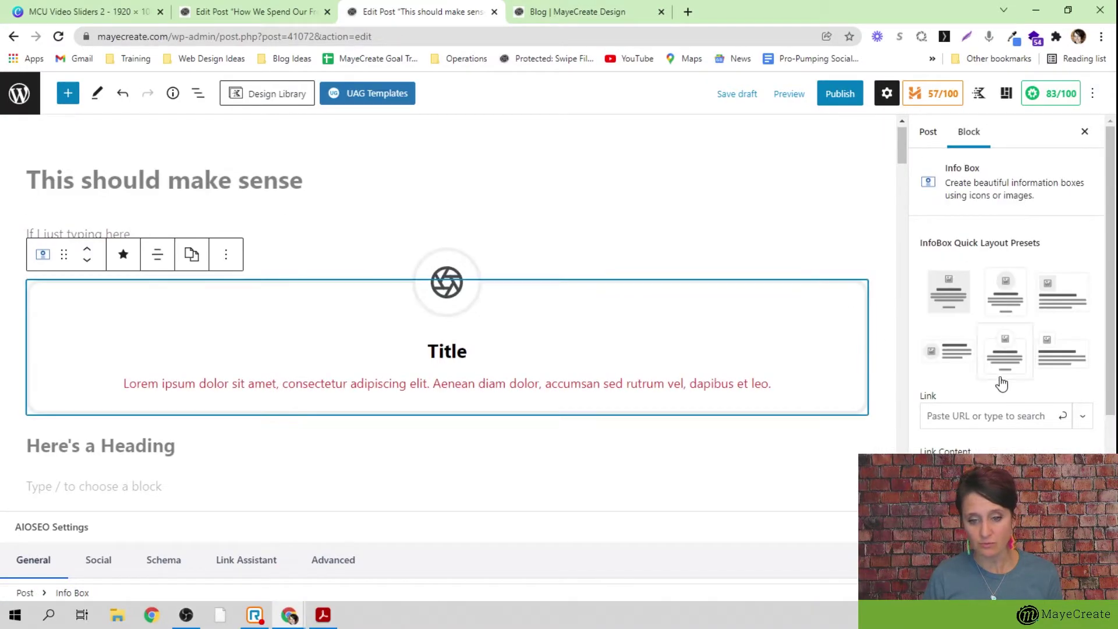
scroll(1001, 384, "down", 5)
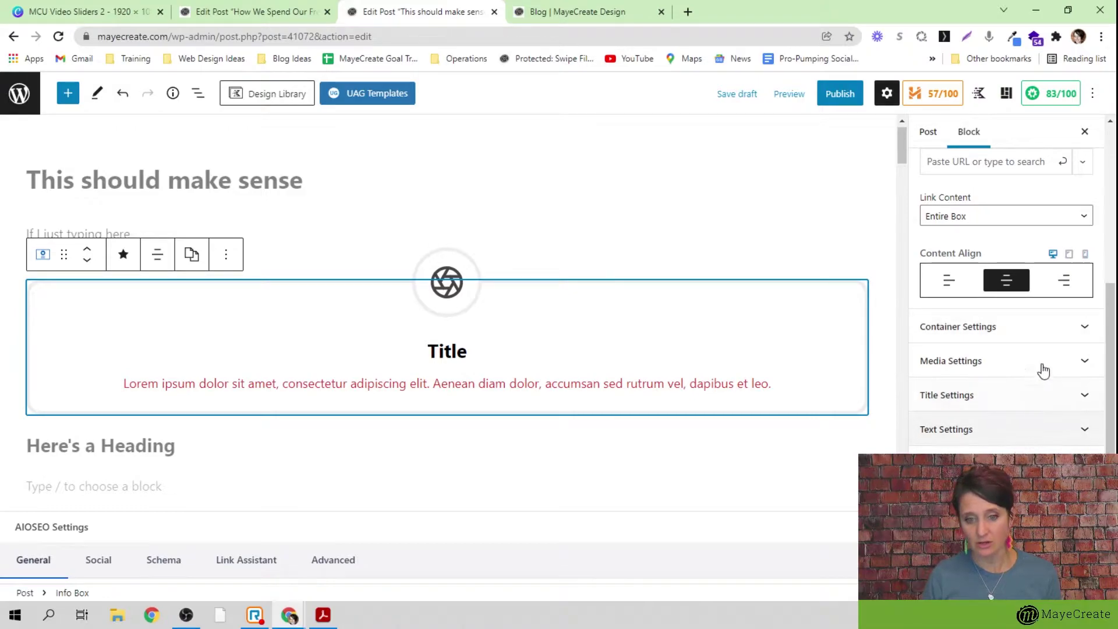
left_click(1056, 336)
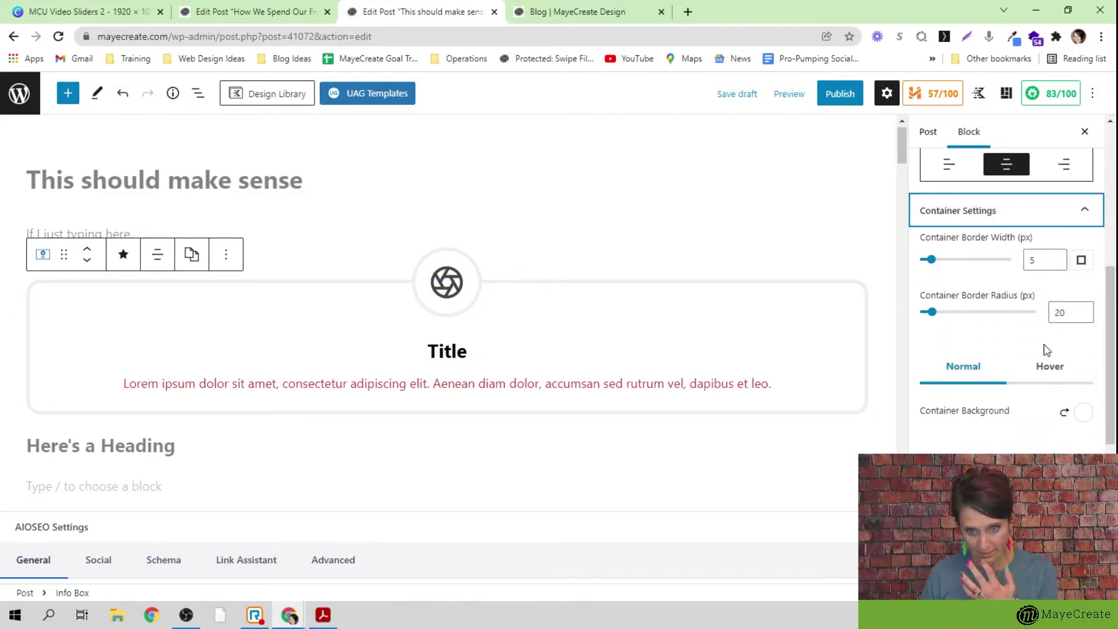
scroll(1046, 349, "down", 4)
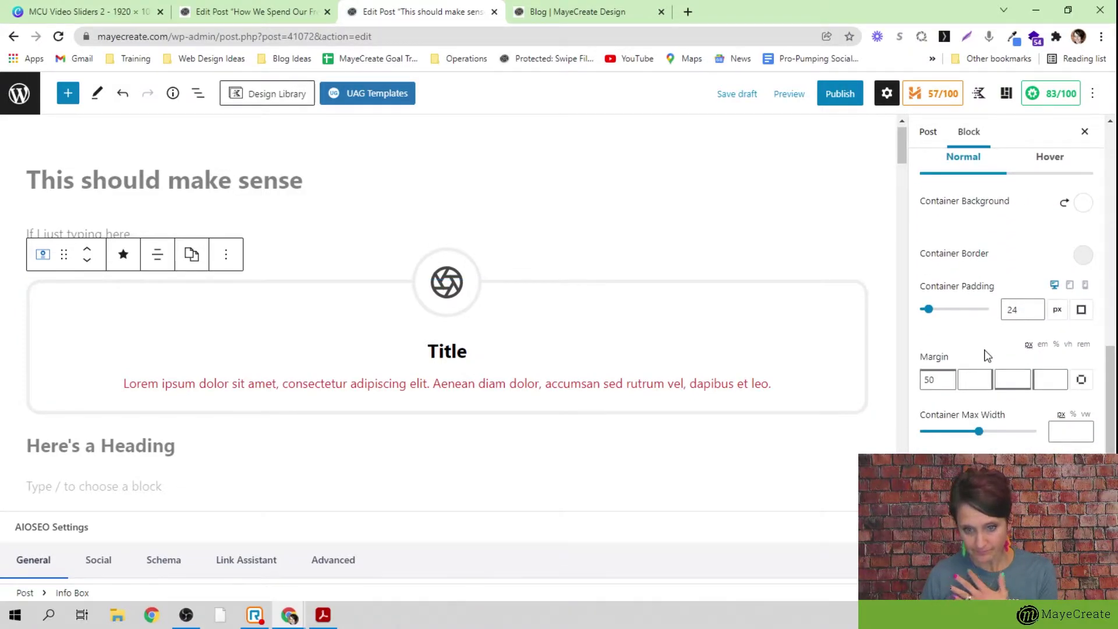
scroll(986, 356, "down", 2)
scroll(986, 356, "up", 3)
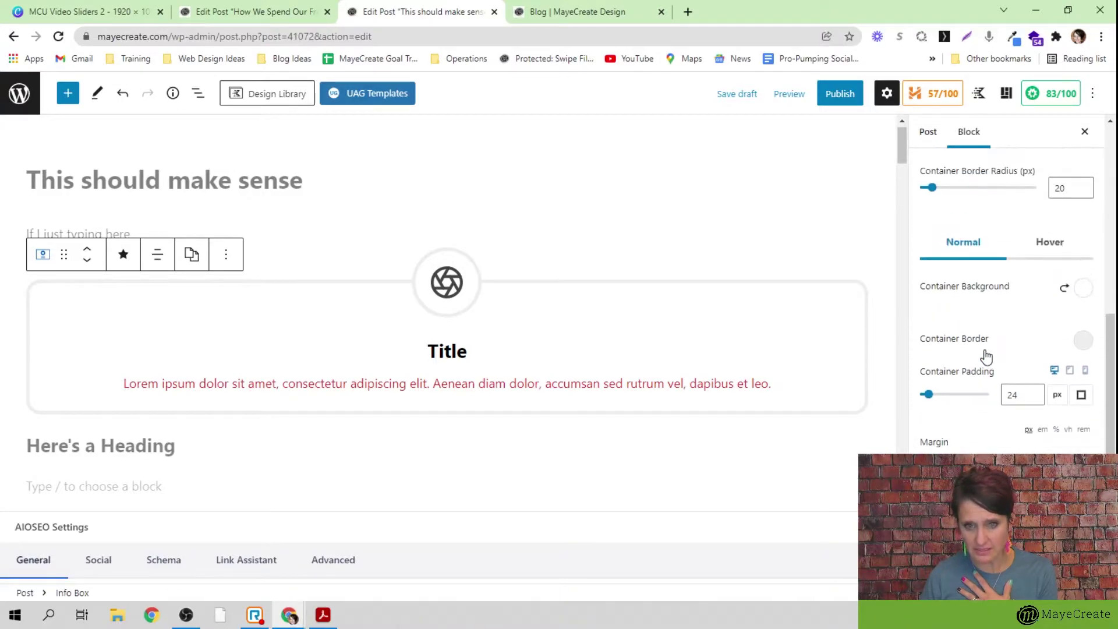
left_click(1083, 340)
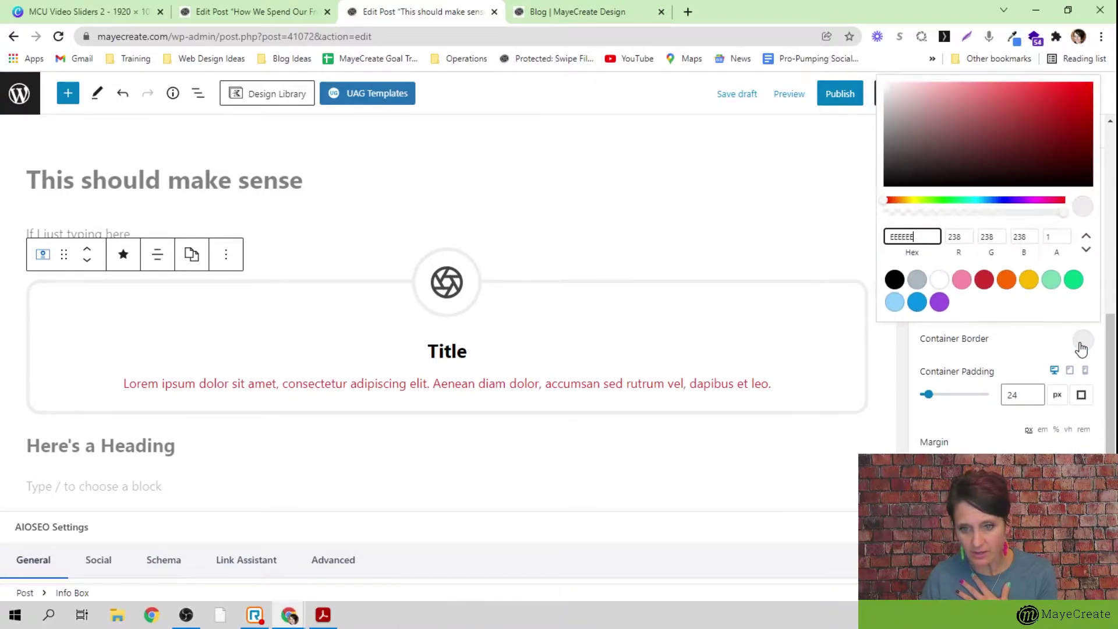
left_click(1073, 280)
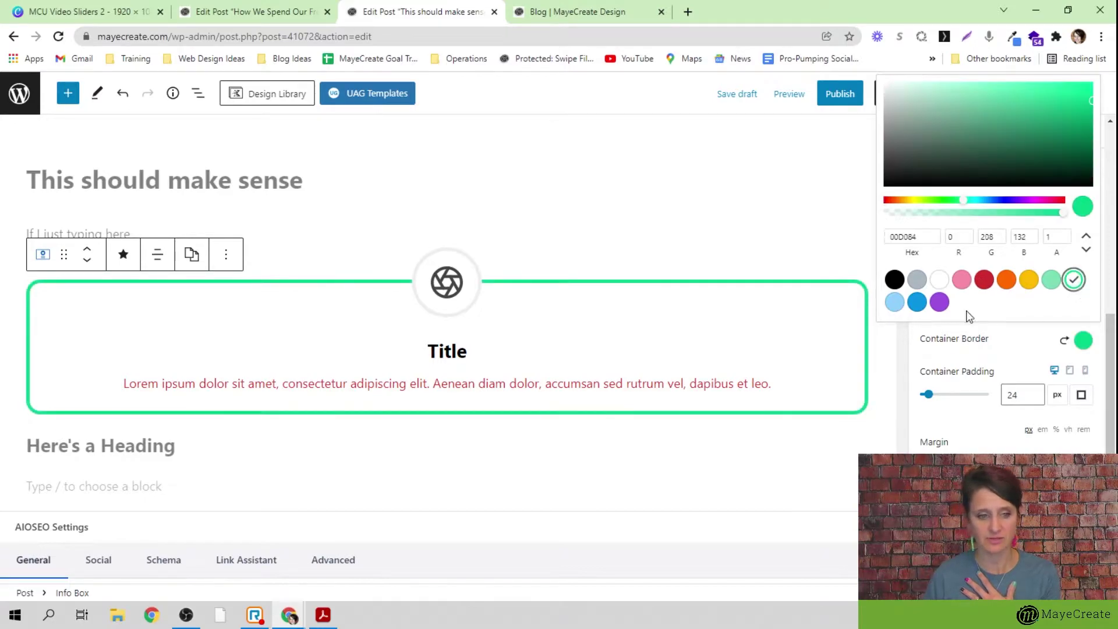
left_click(749, 226)
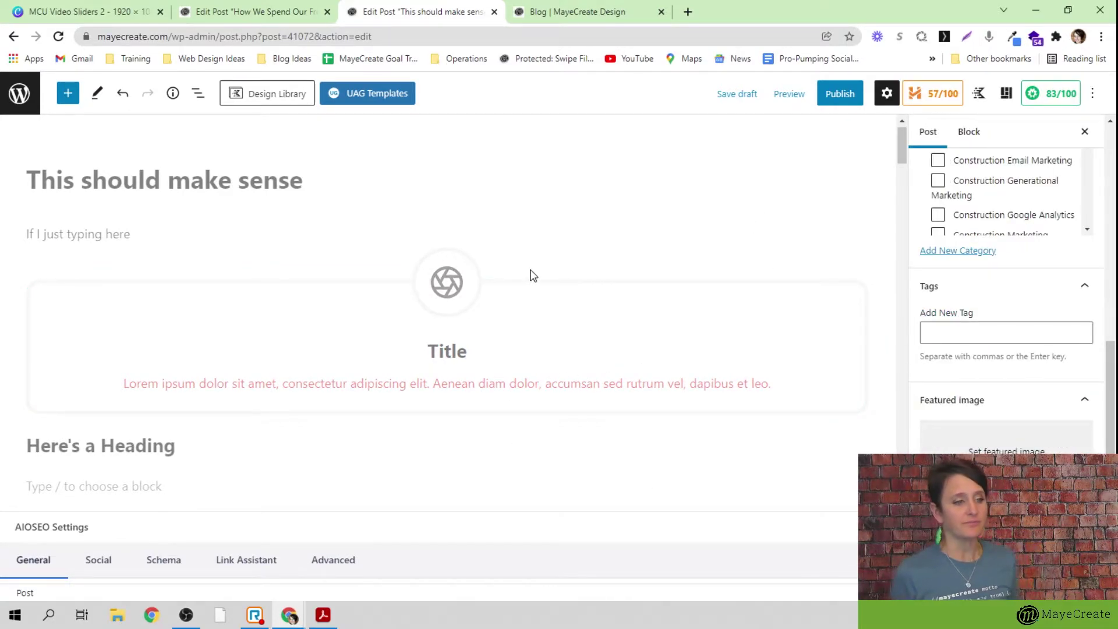
Add an Advanced Heading reading 'Here's another heading!' right below the opening paragraph
left_click(133, 239)
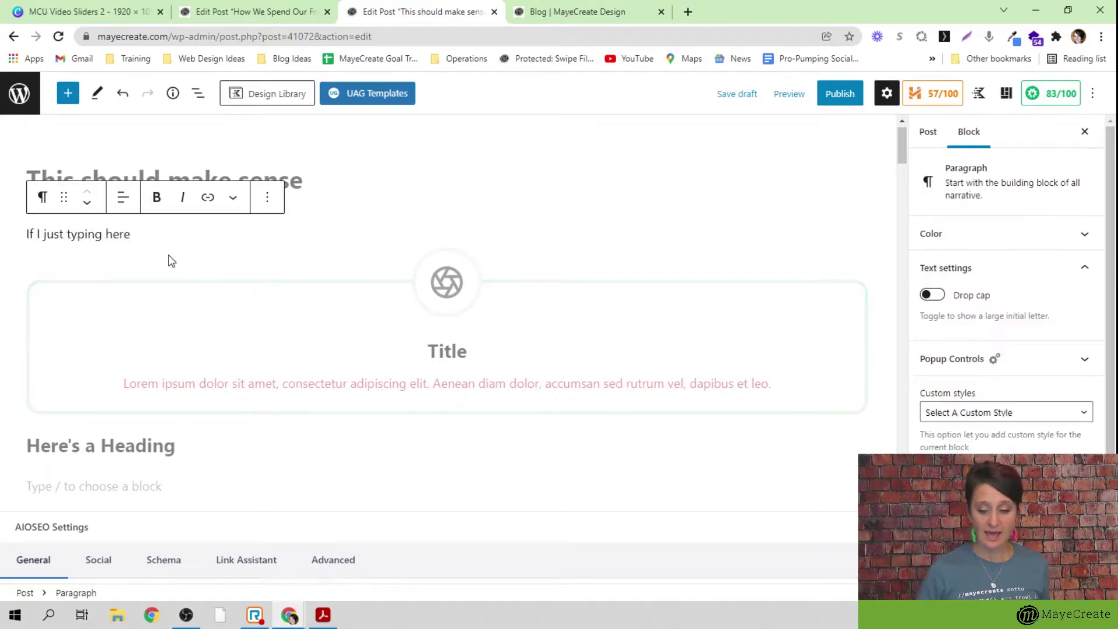
mouse_move(151, 251)
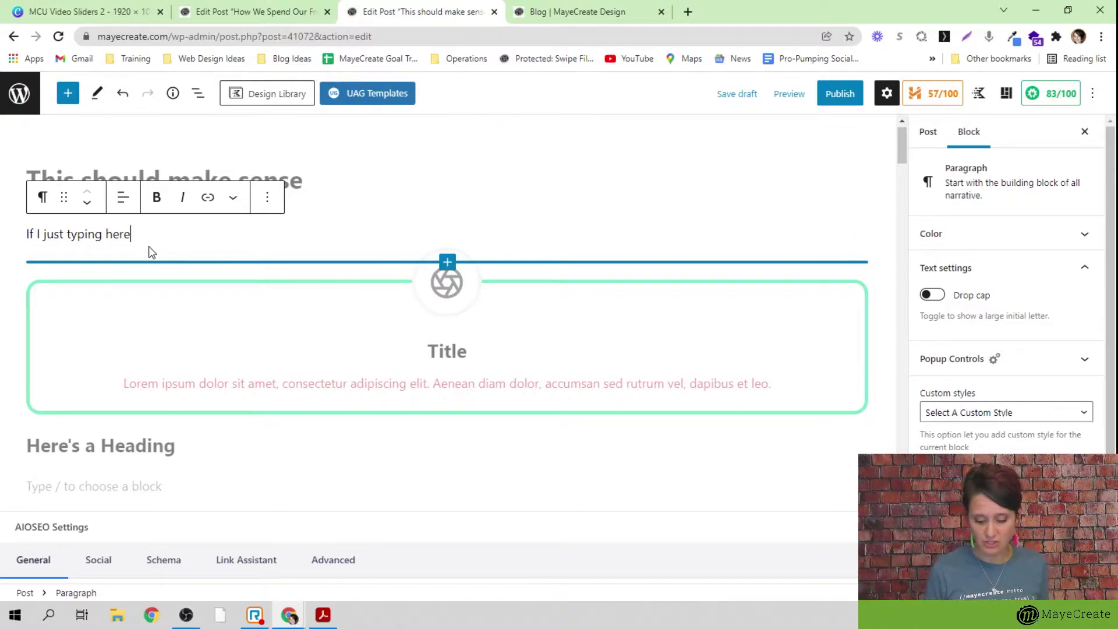
key("Return")
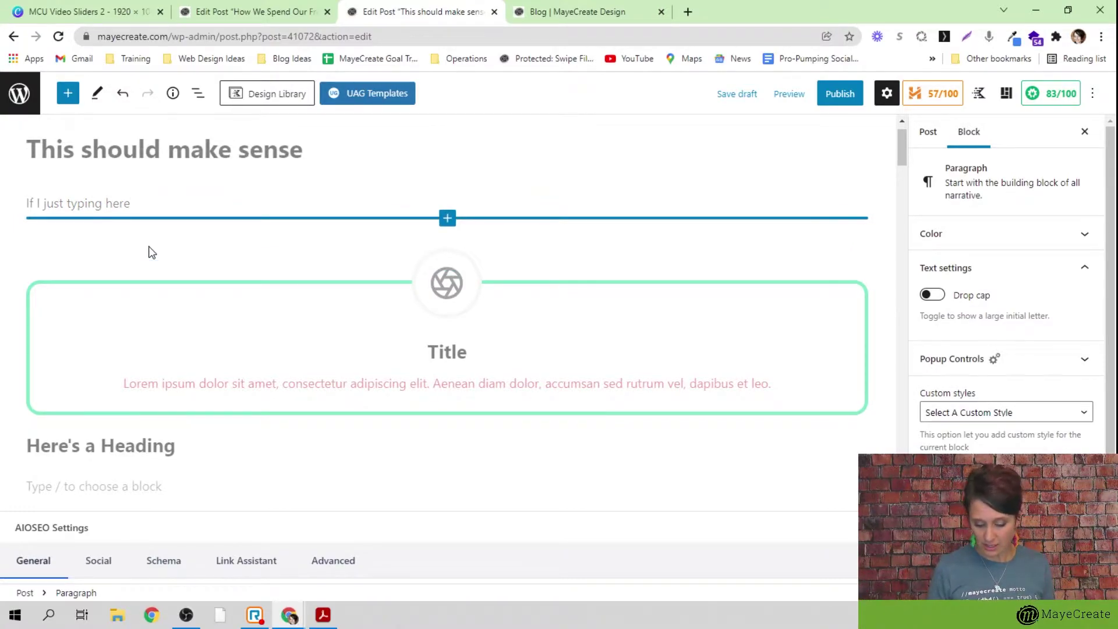
type("/")
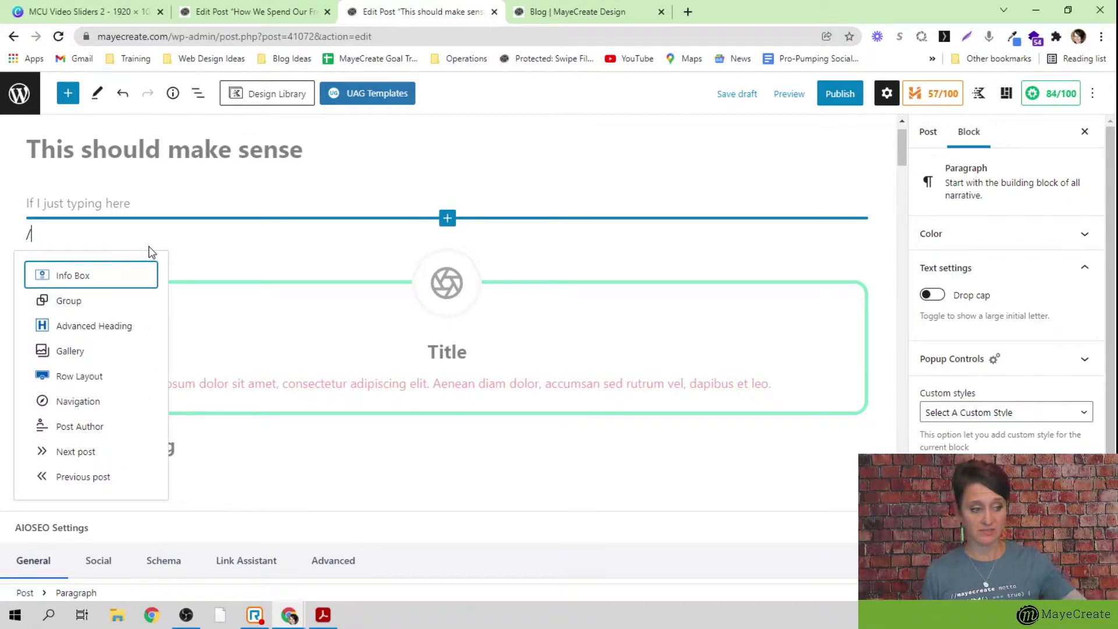
key("Down")
key("Down")
key("Down")
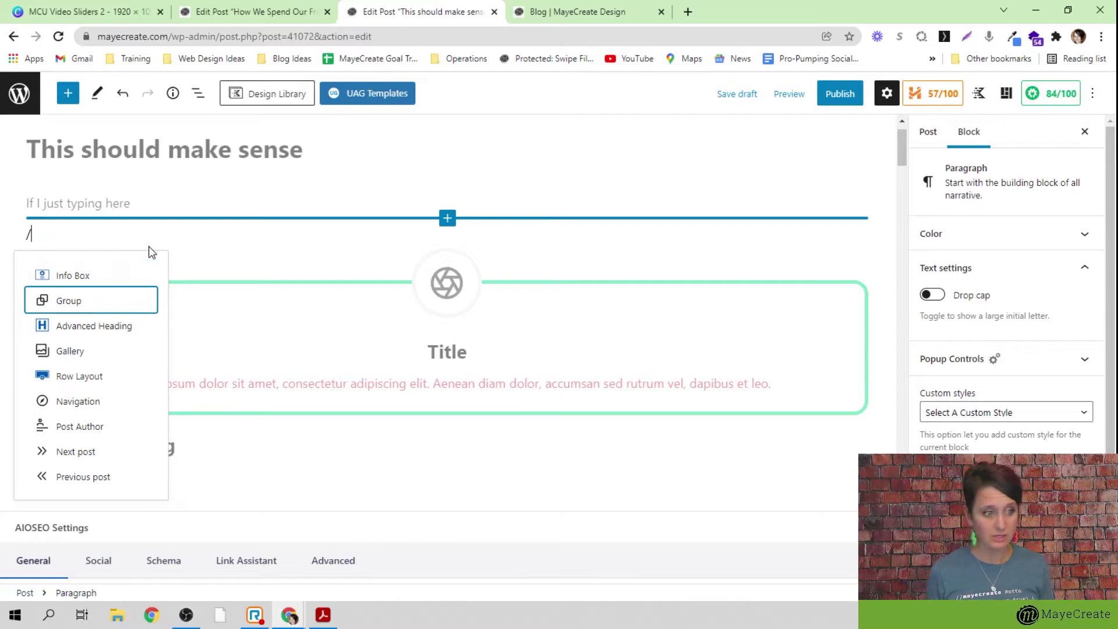
key("Up")
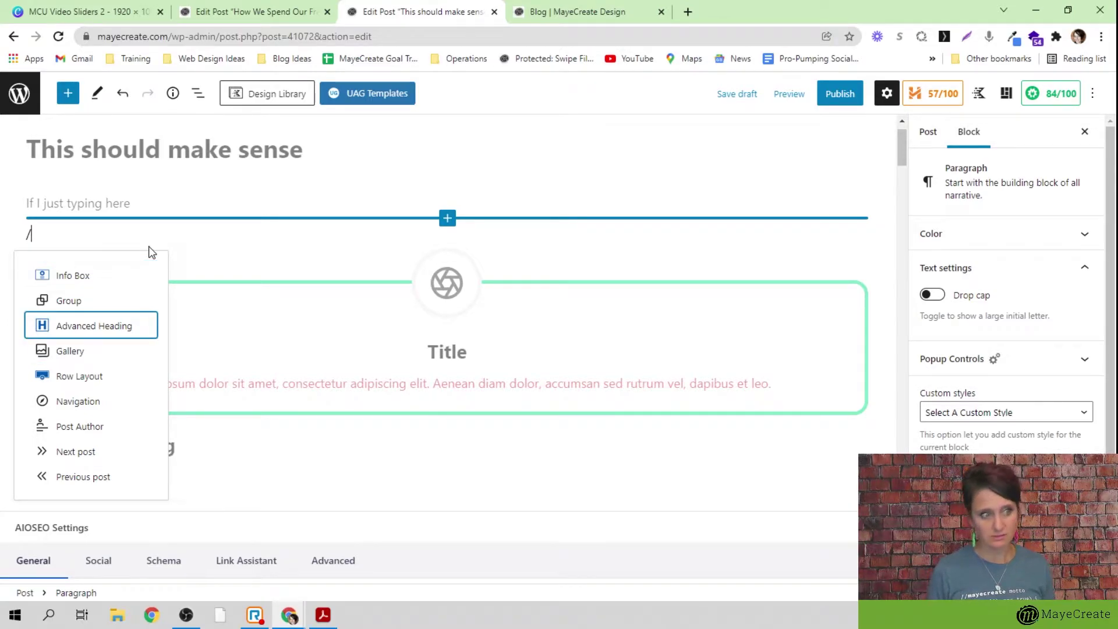
key("Return")
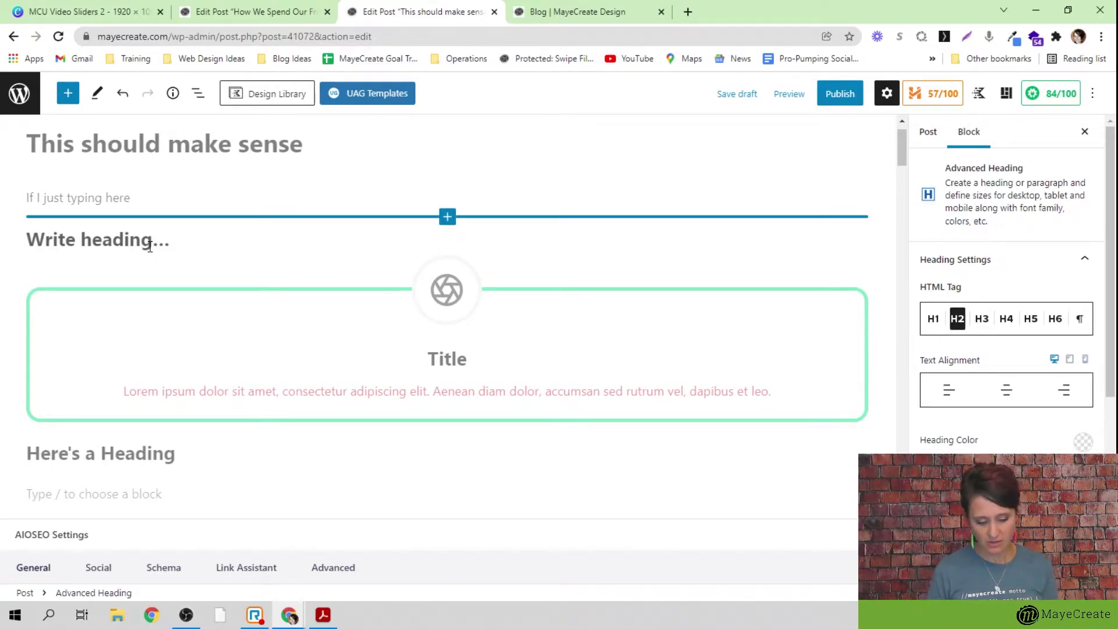
type("Heer")
key("BackSpace")
key("BackSpace")
type("re")
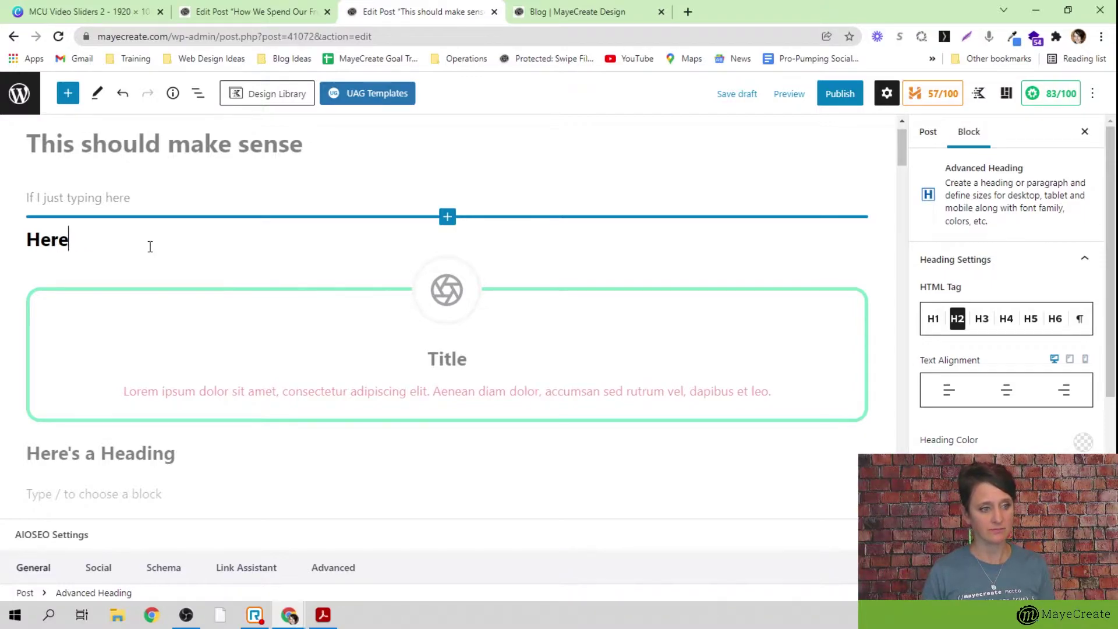
type("'s another heading")
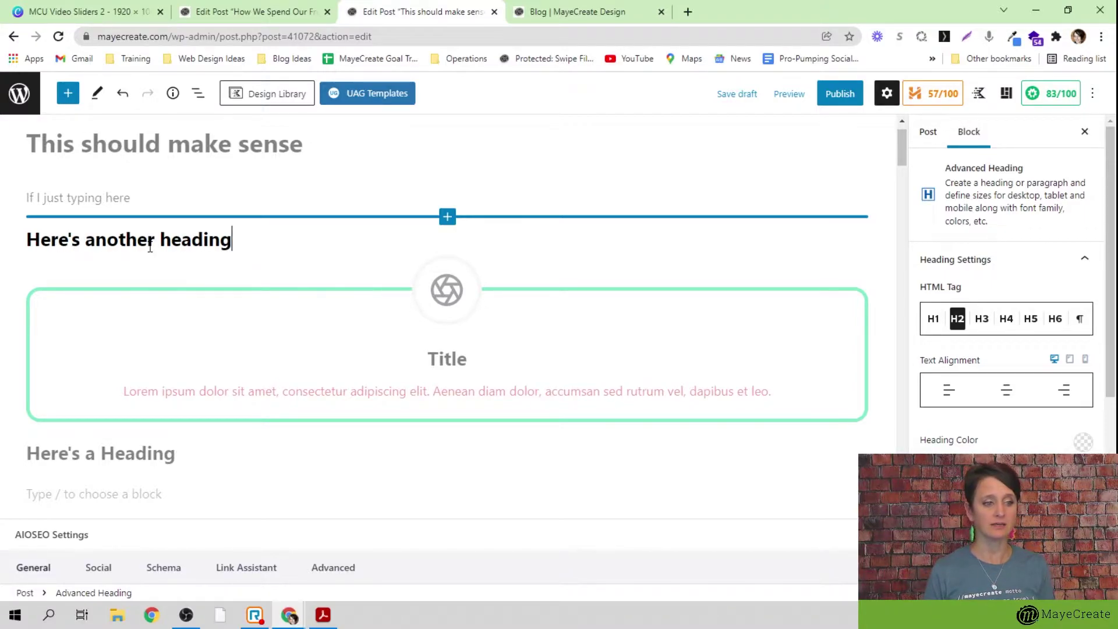
type("!")
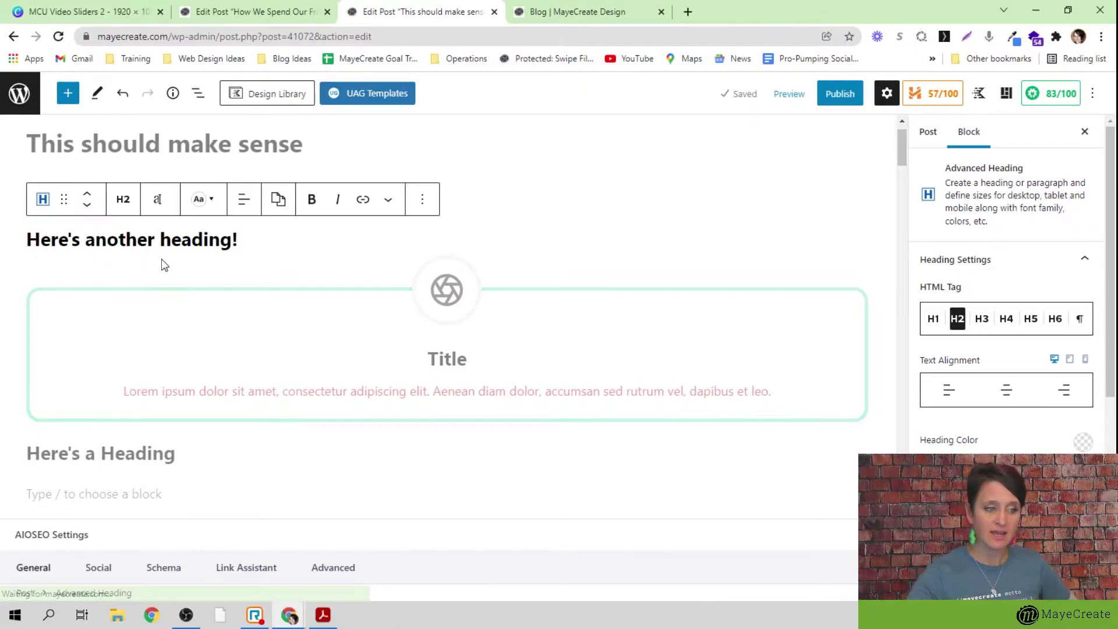
Select the new heading, the Info Box and 'Here's a Heading' together
left_click(190, 310)
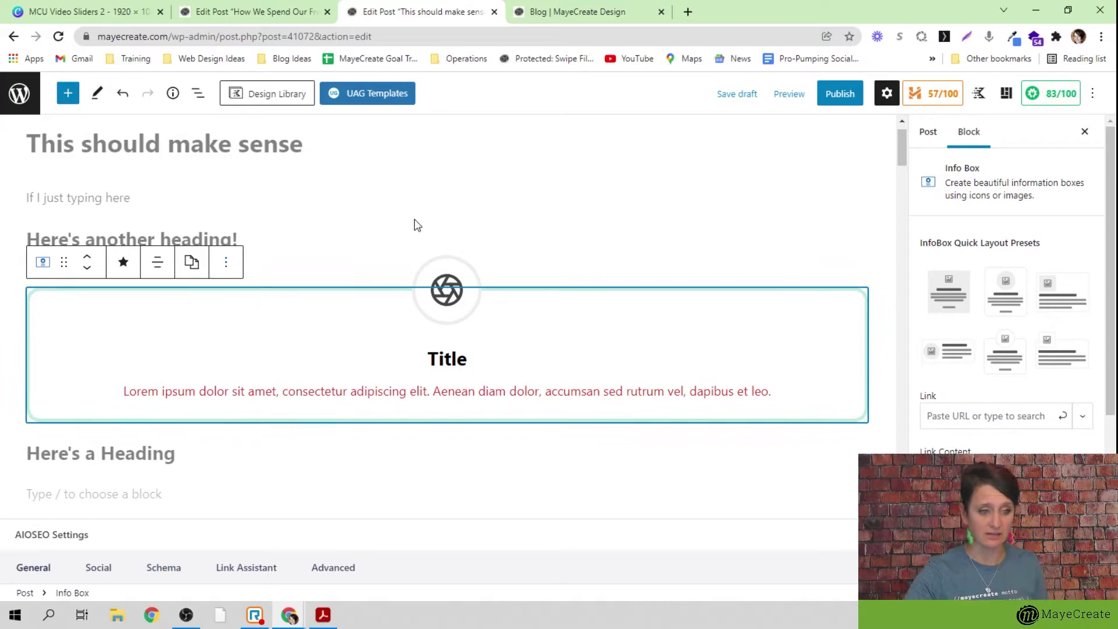
left_click(255, 238)
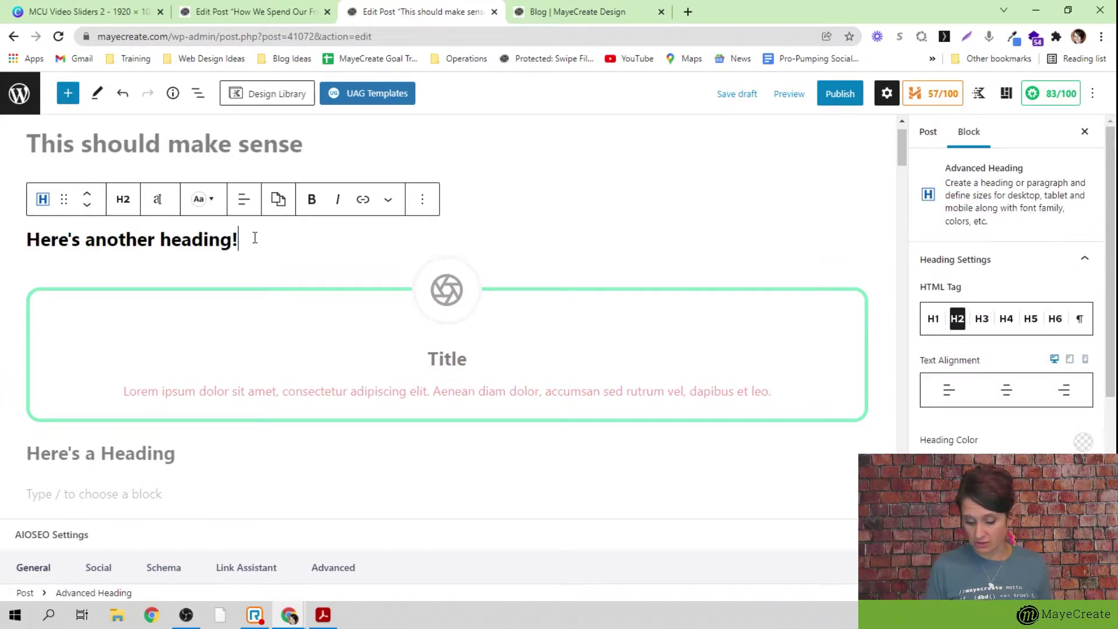
key("Down")
key("Down")
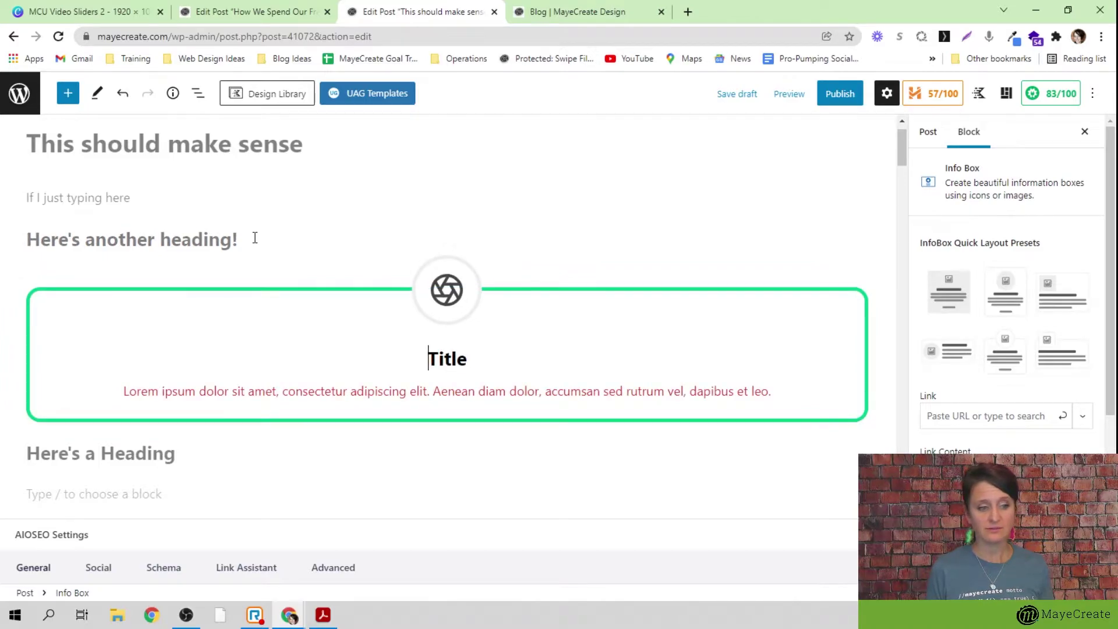
key("Down")
key("Down")
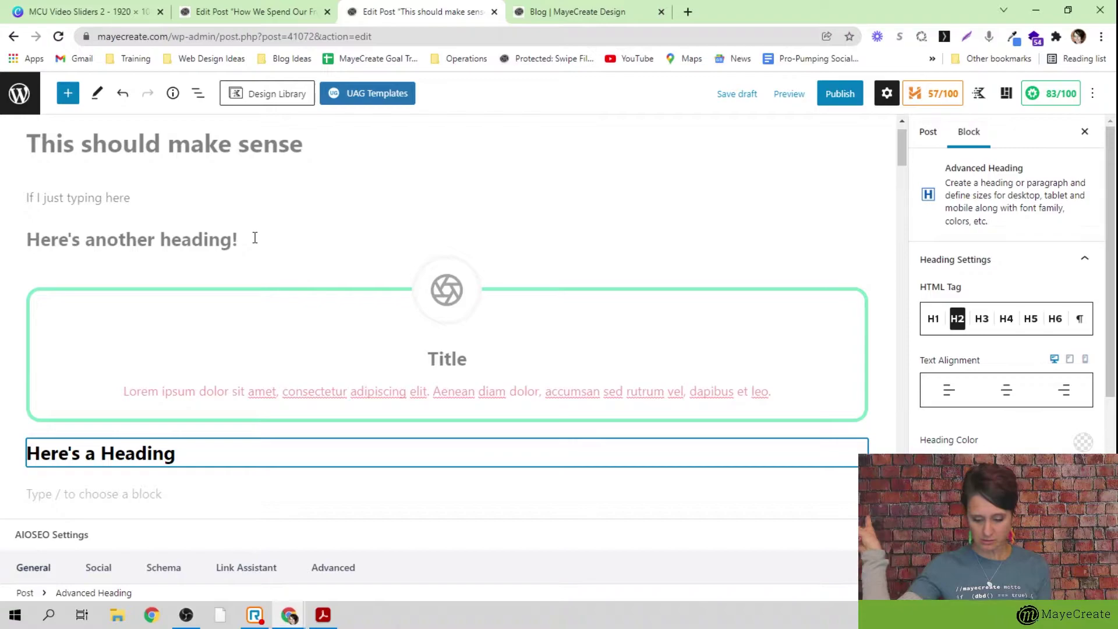
key("shift+Up")
key("shift+Up")
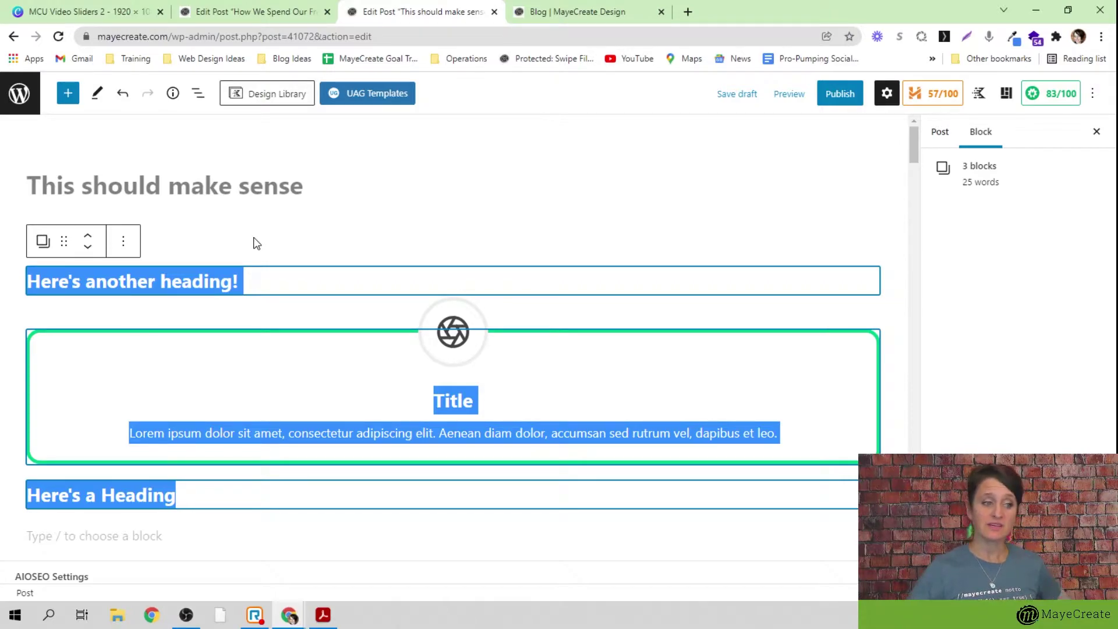
Move the three selected blocks above the paragraph, then back below it
left_click(88, 236)
scroll(128, 326, "down", 2)
scroll(182, 367, "up", 2)
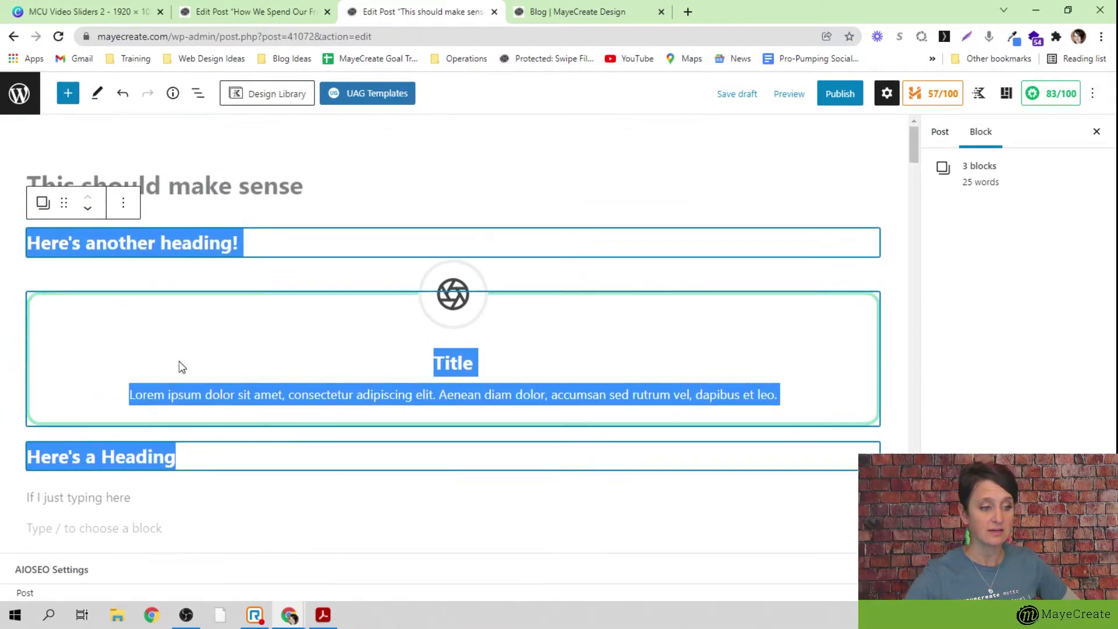
left_click(88, 208)
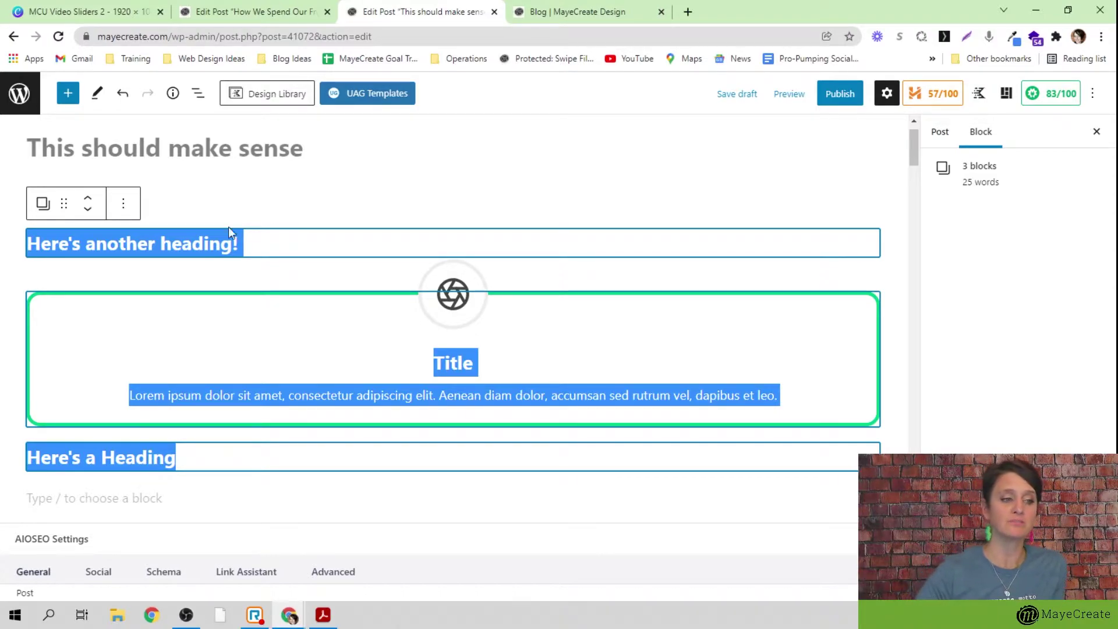
Wrap the heading, Info Box and 'Here's a Heading' in a Group, then duplicate it
left_click(123, 203)
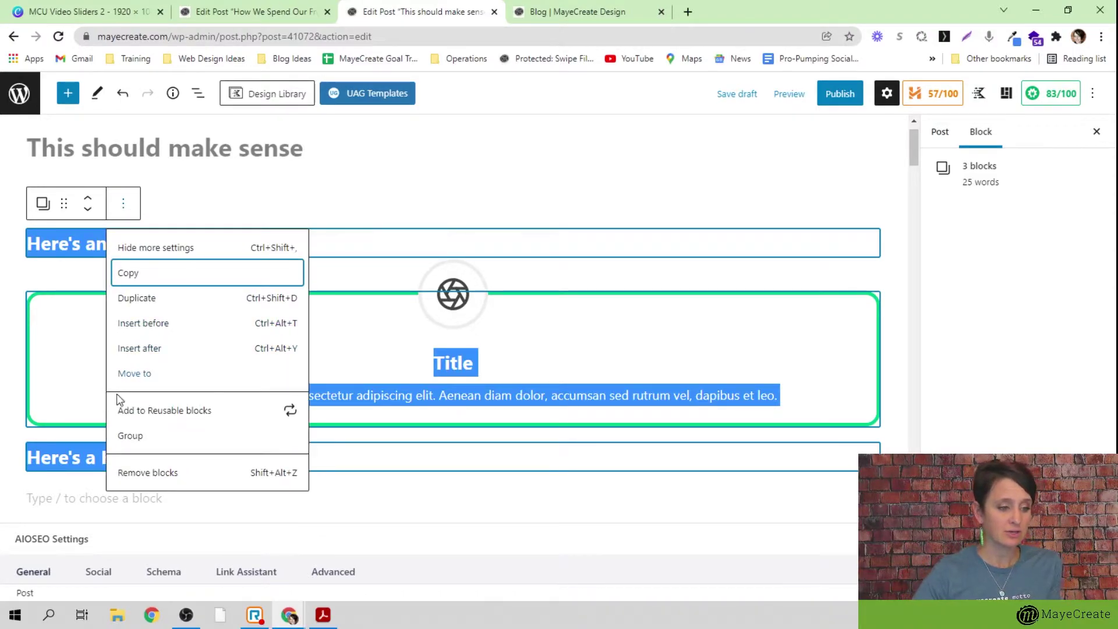
left_click(126, 443)
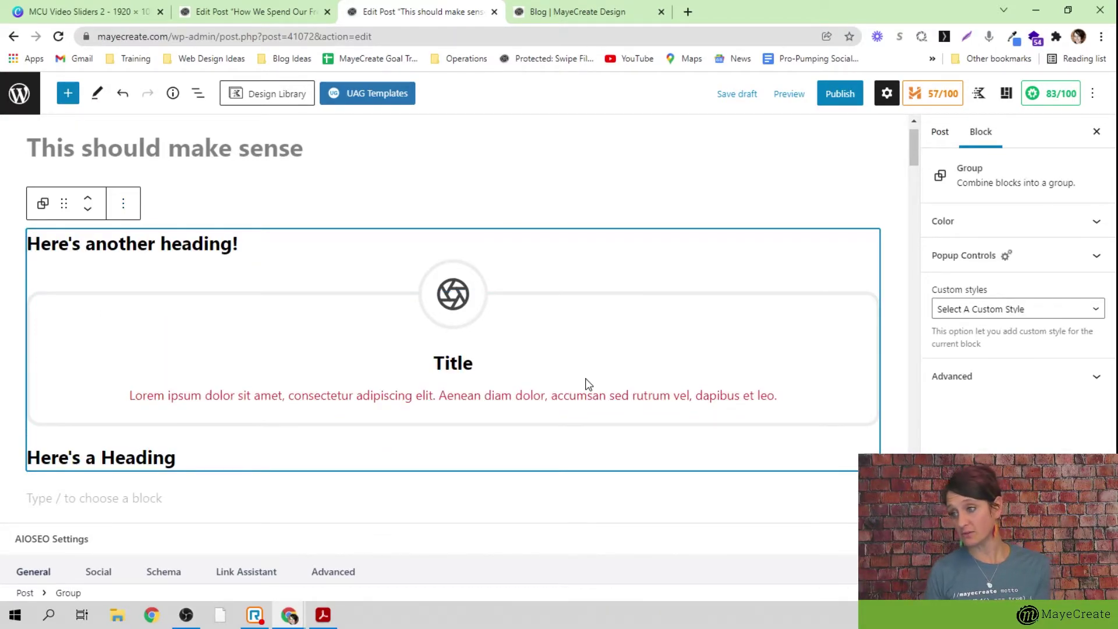
left_click(123, 203)
left_click(170, 298)
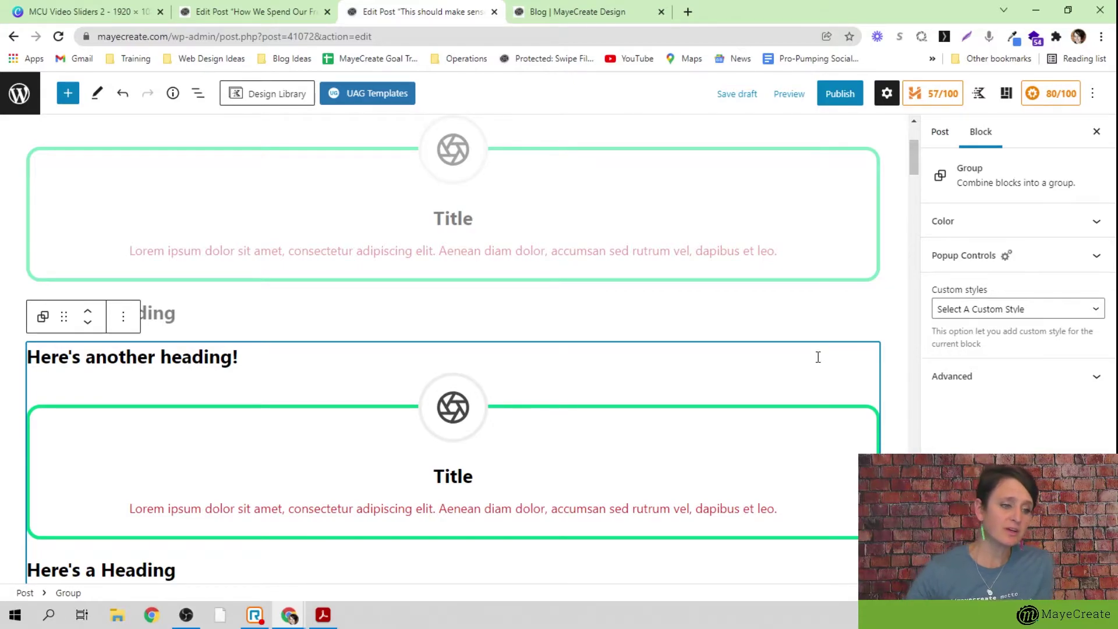
Start a new block below the 'If I just typing here' paragraph with a / block search
scroll(414, 302, "up", 3)
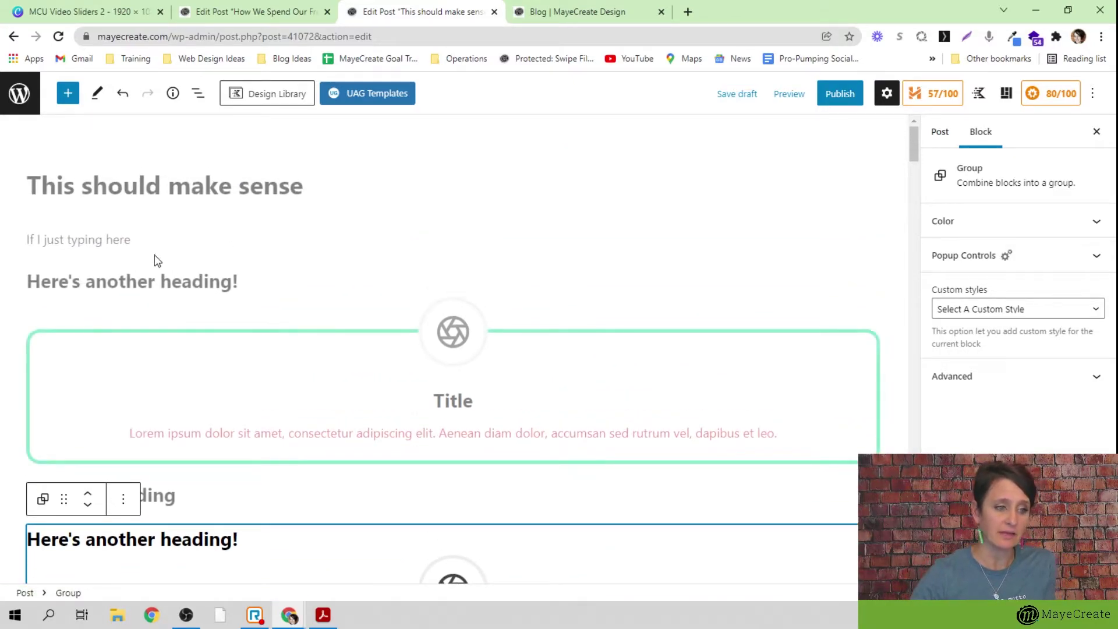
left_click(148, 239)
key("Return")
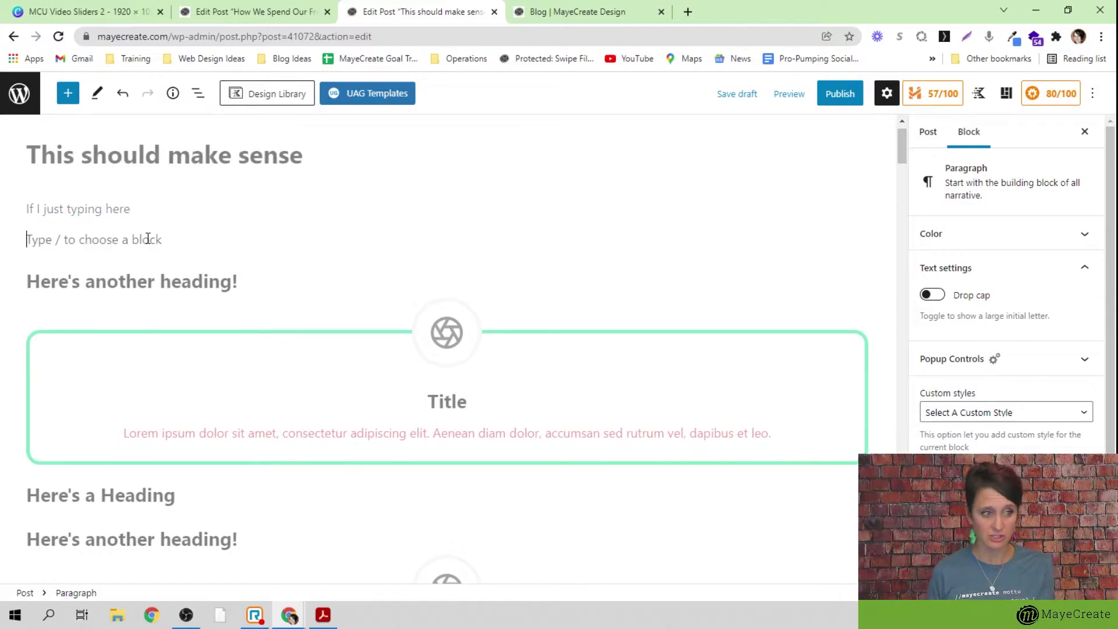
type("/")
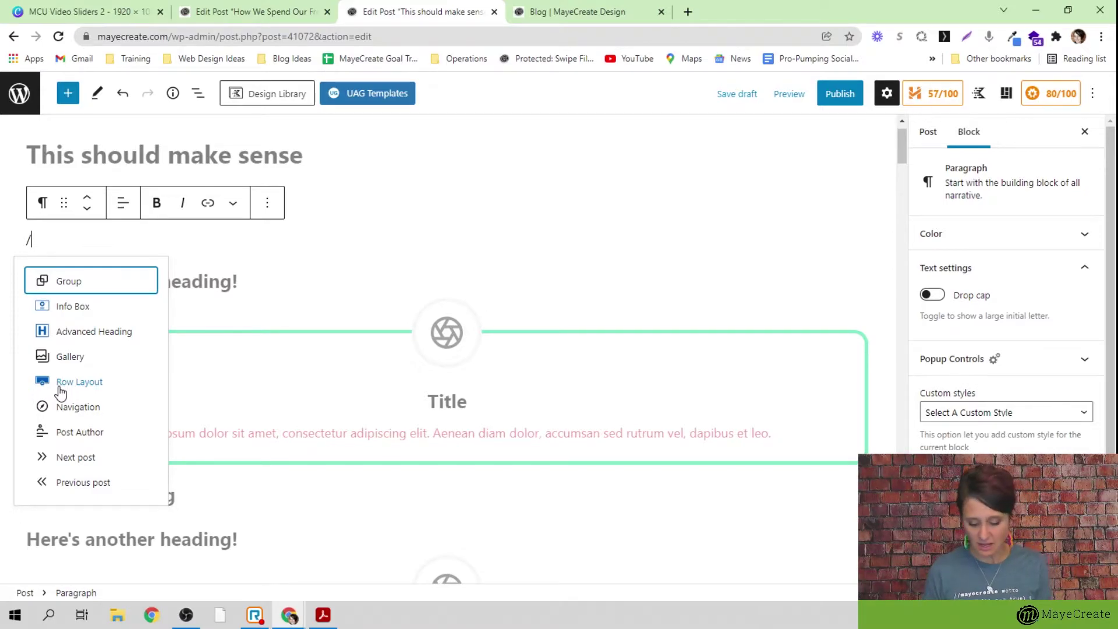
Add a Row Layout, try three 15/70/15 columns, then settle on two 50/50 columns
left_click(61, 392)
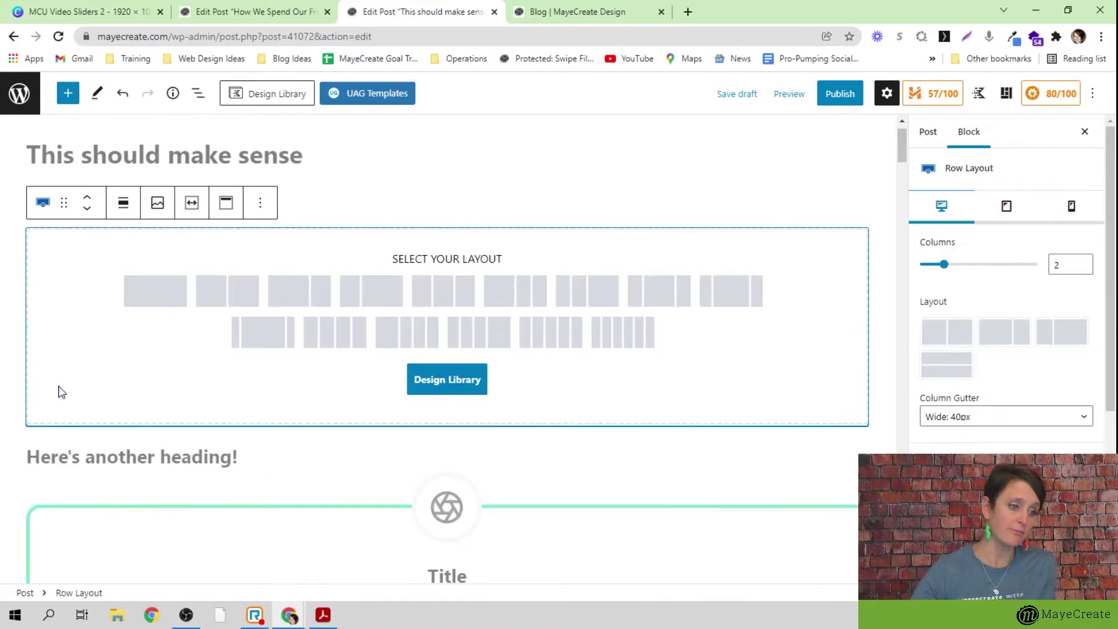
left_click(237, 307)
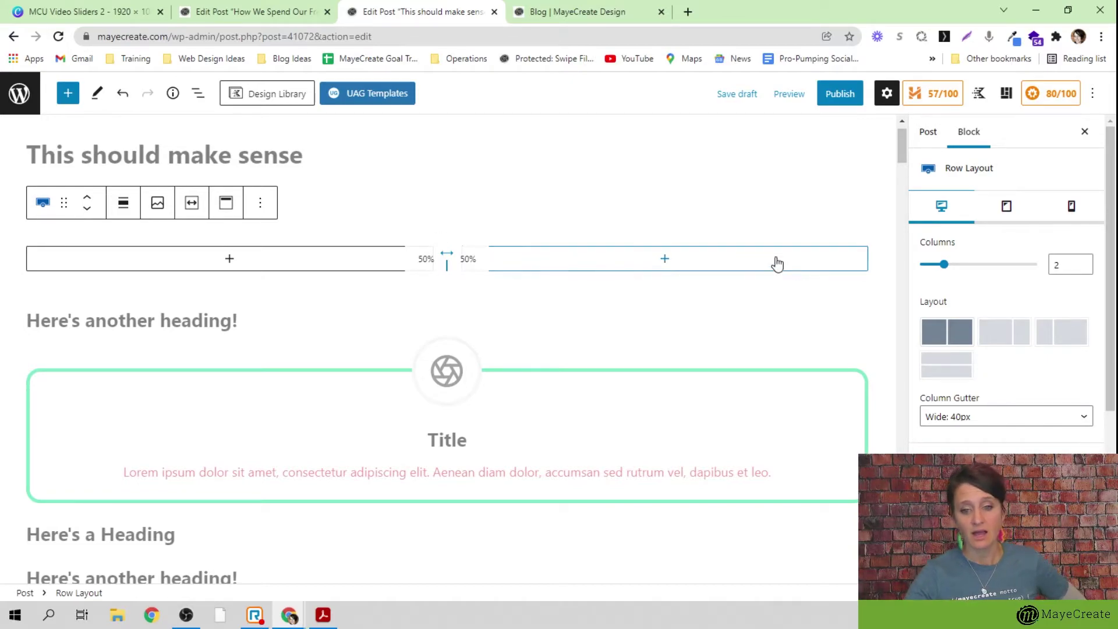
left_click(945, 267)
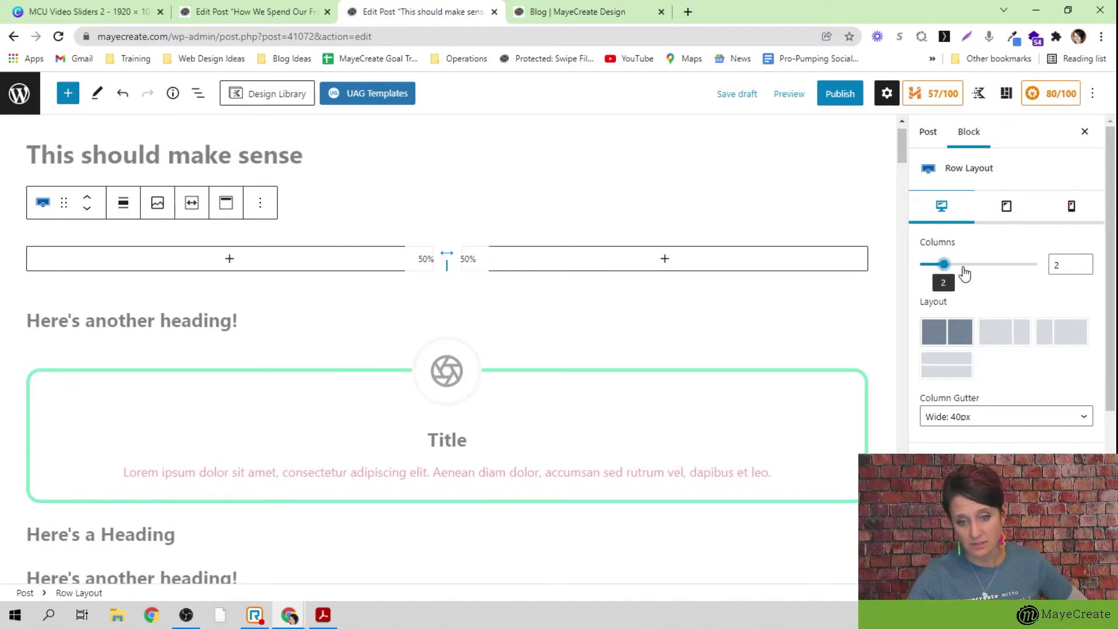
left_click(1084, 262)
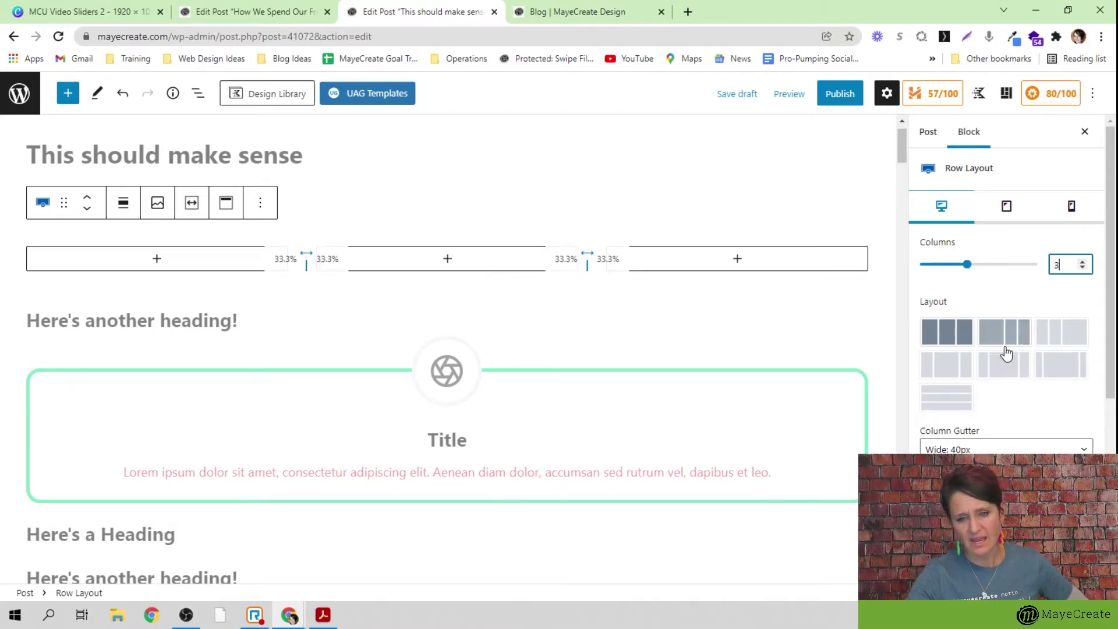
left_click(1050, 371)
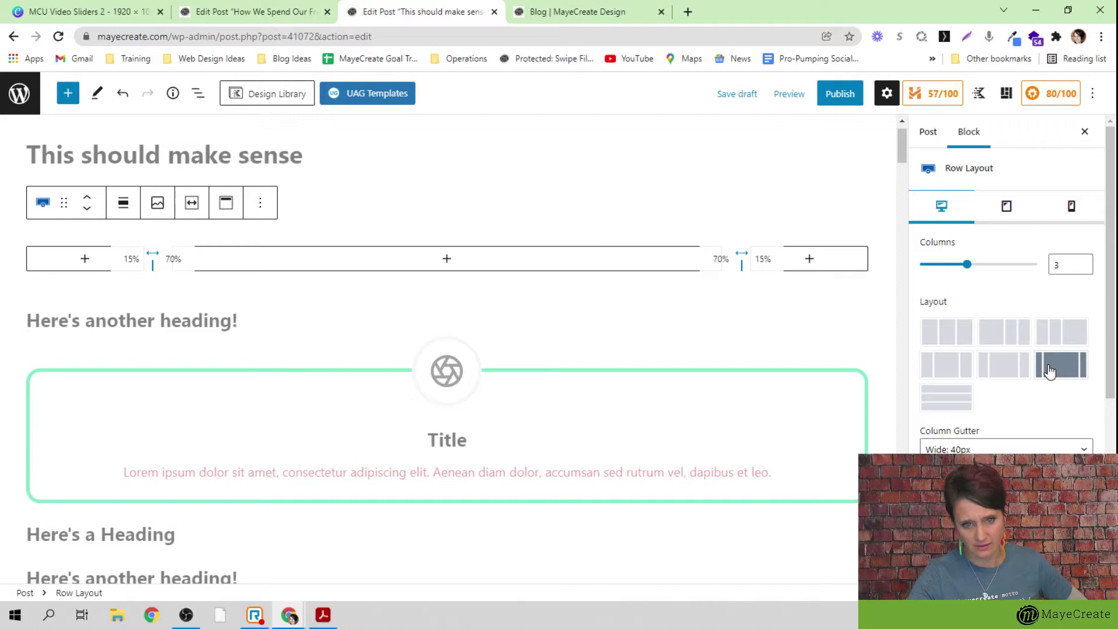
left_click_drag(741, 260, 696, 265)
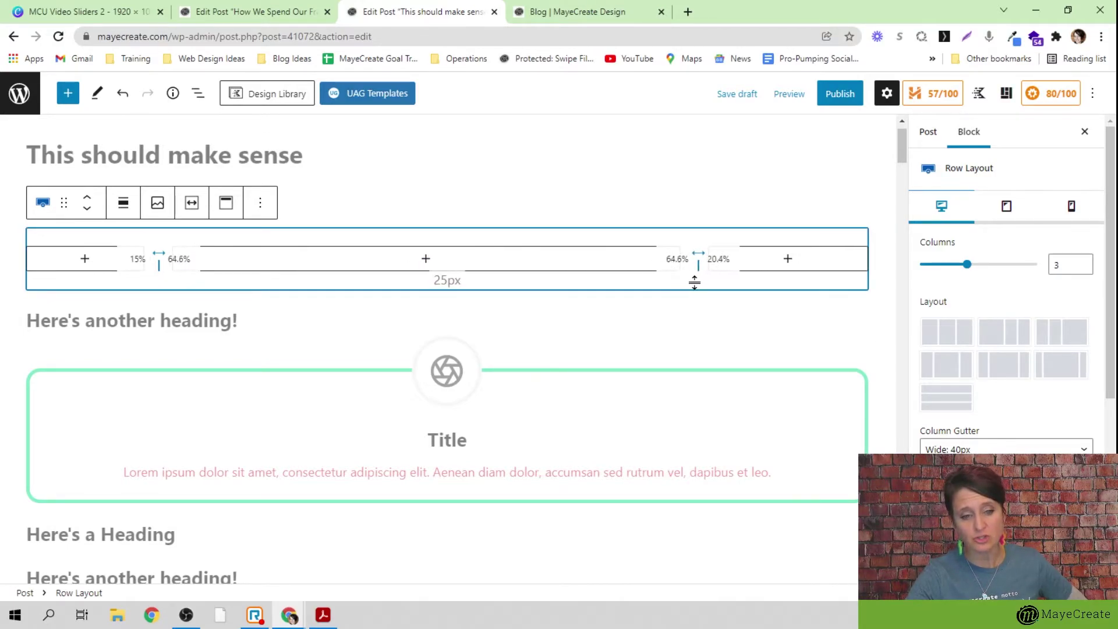
left_click(1060, 264)
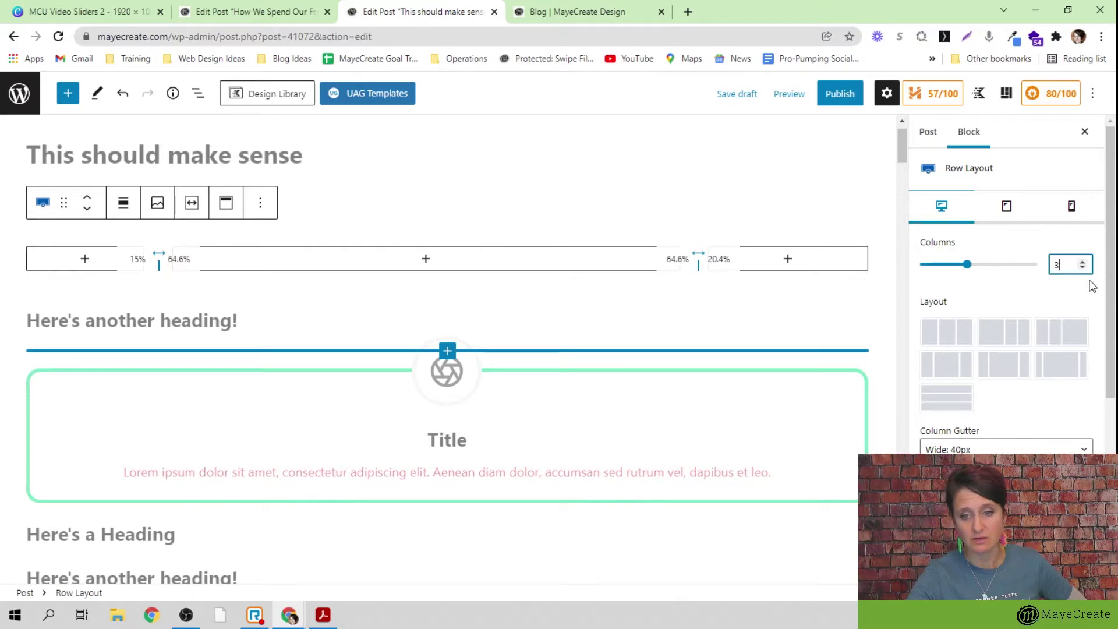
left_click(1082, 267)
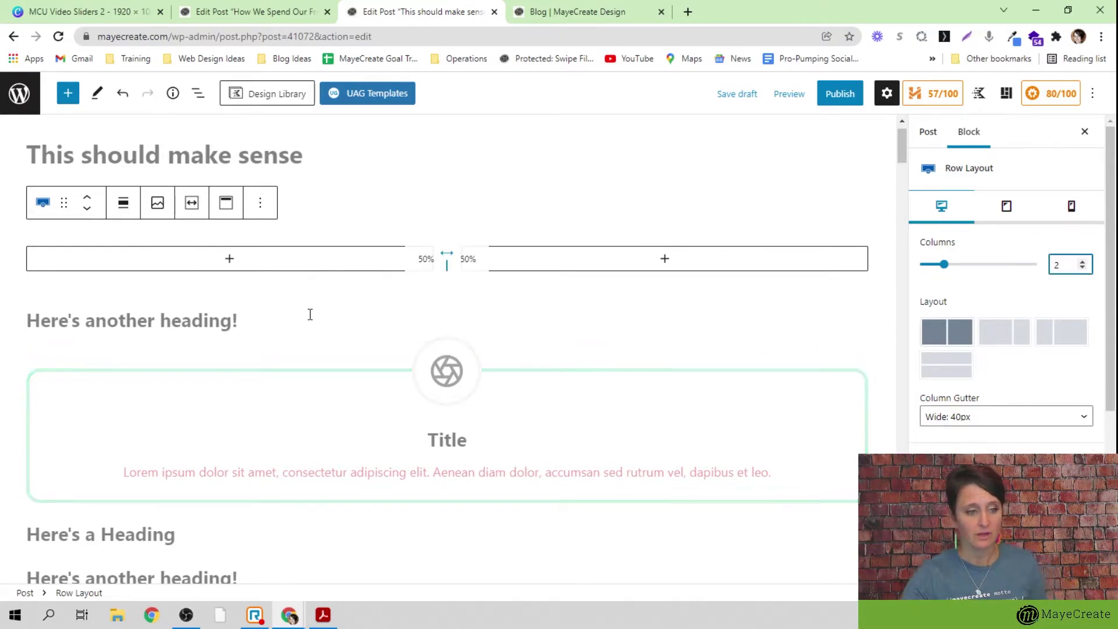
left_click(256, 318)
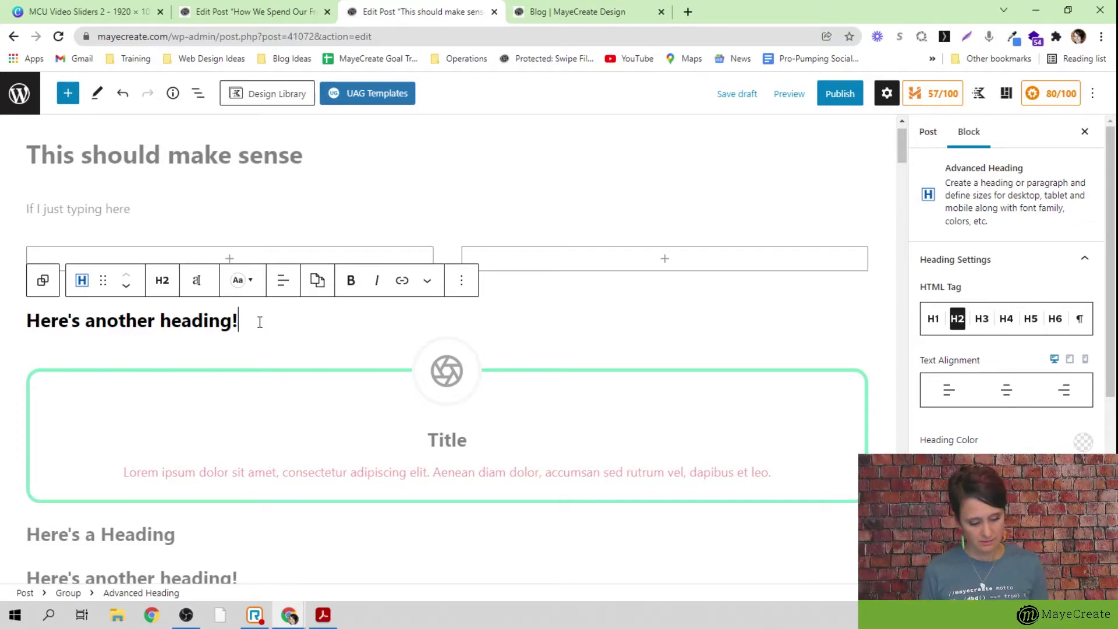
Move the first 'Here's another heading!' heading and its info box into the left column
key("shift+Down")
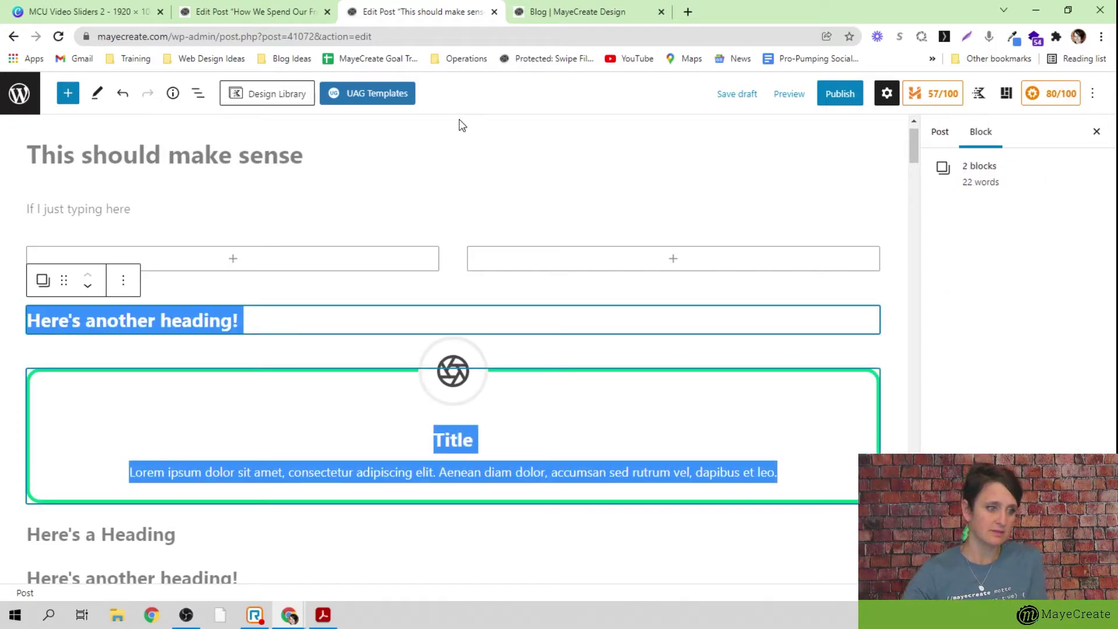
left_click_drag(64, 280, 61, 254)
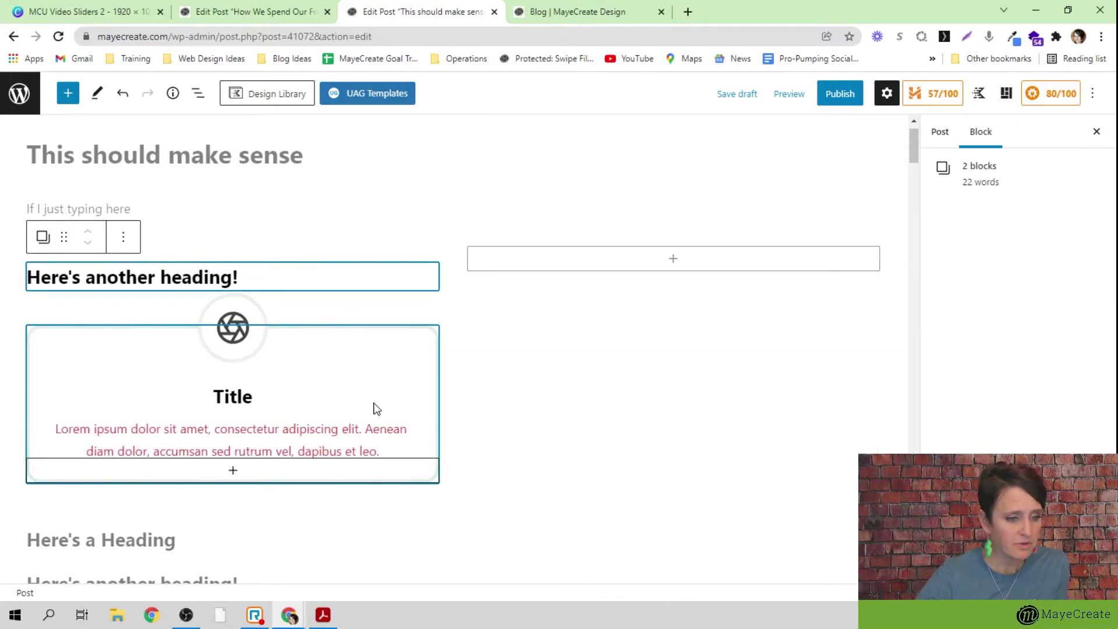
scroll(375, 407, "down", 3)
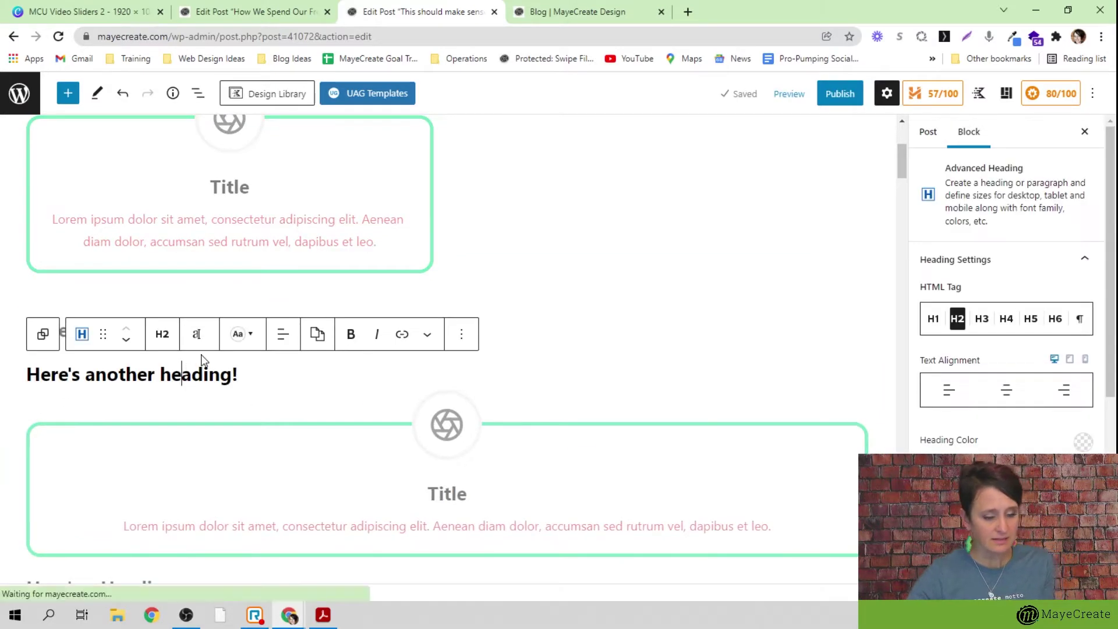
Move the second heading with its info box into the right column and select that info box
key("shift+Down")
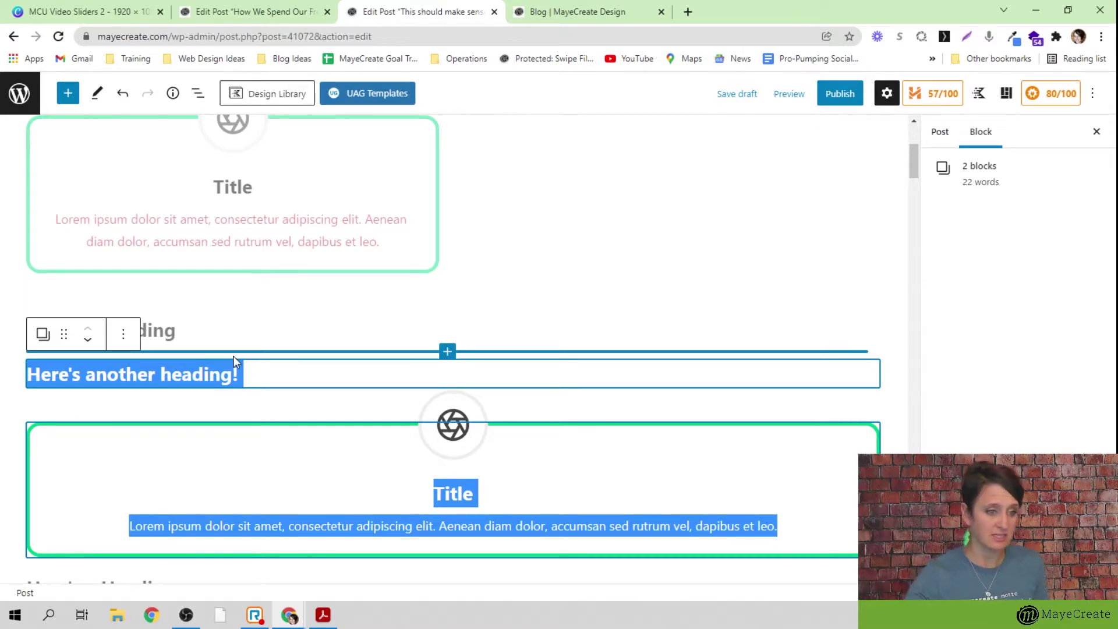
scroll(352, 375, "up", 3)
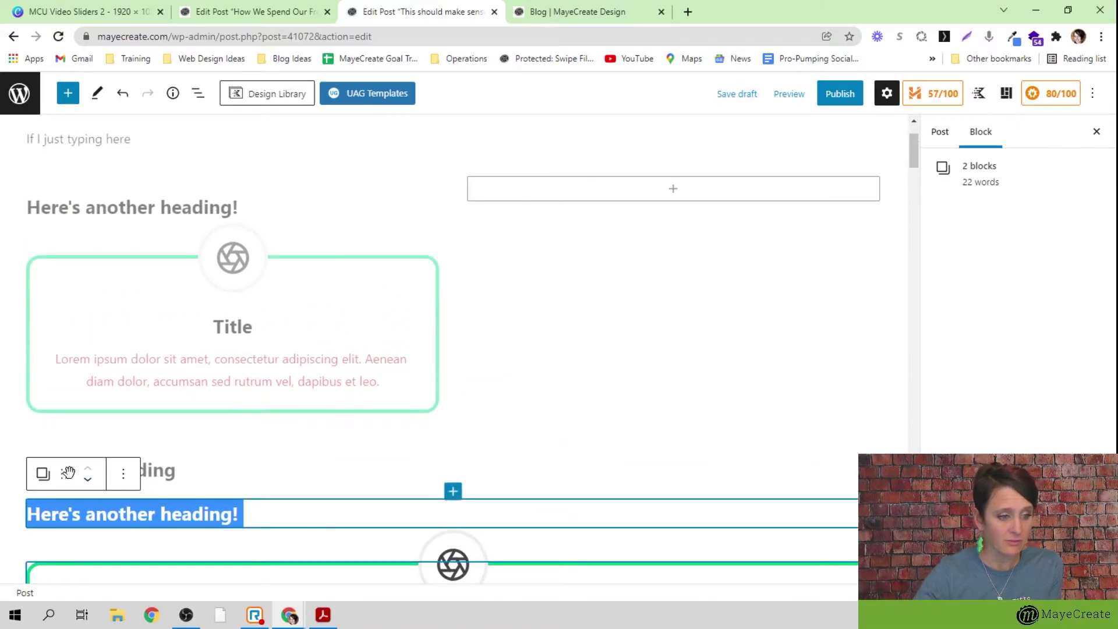
left_click_drag(64, 474, 595, 293)
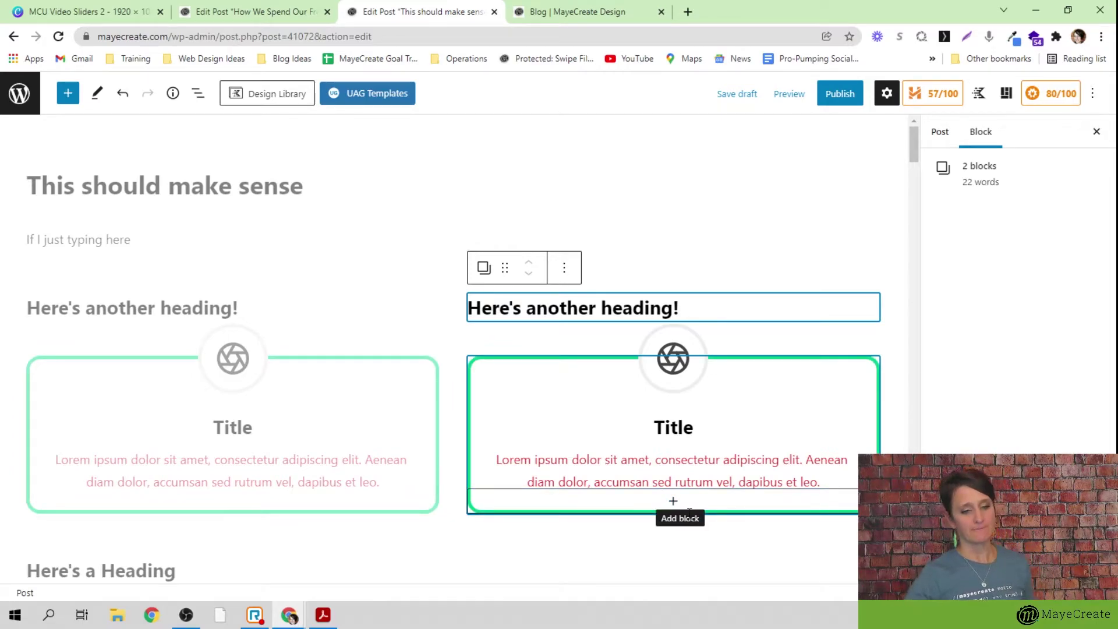
left_click(777, 457)
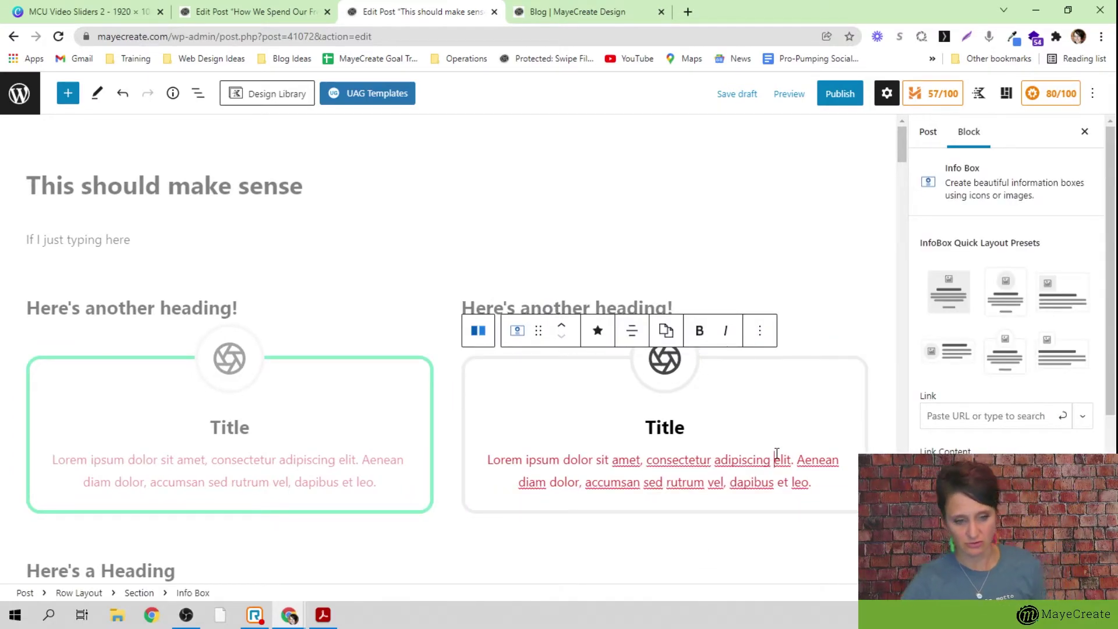
left_click(673, 362)
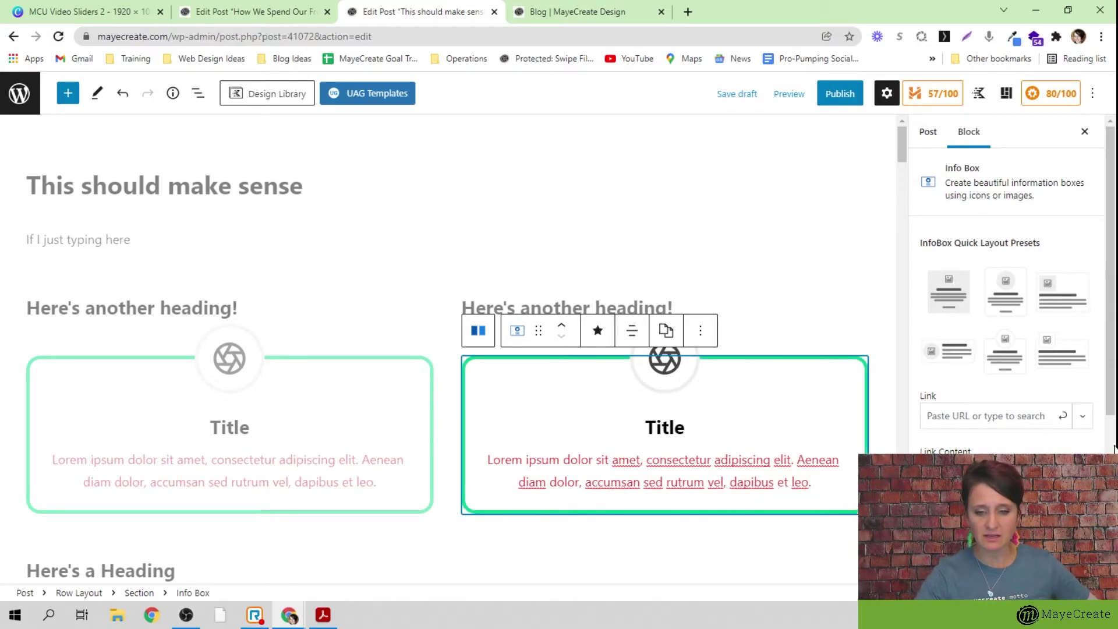
scroll(1006, 292, "down", 5)
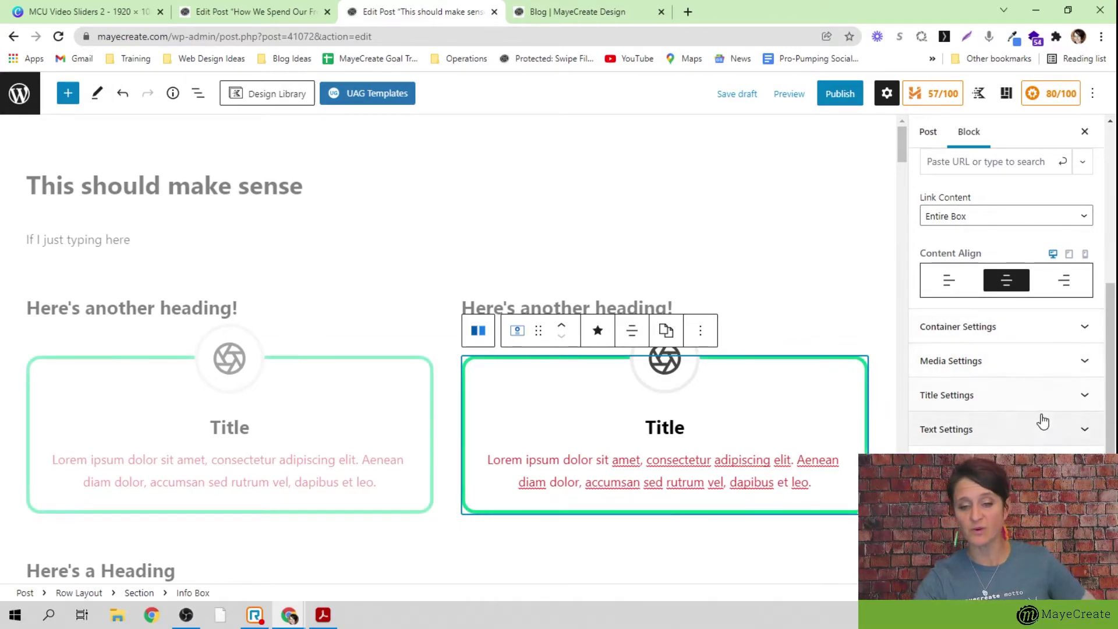
Replace the right info box's aperture icon with the exclamation icon and colour it purple 9B51E0
left_click(1006, 361)
scroll(1008, 367, "down", 3)
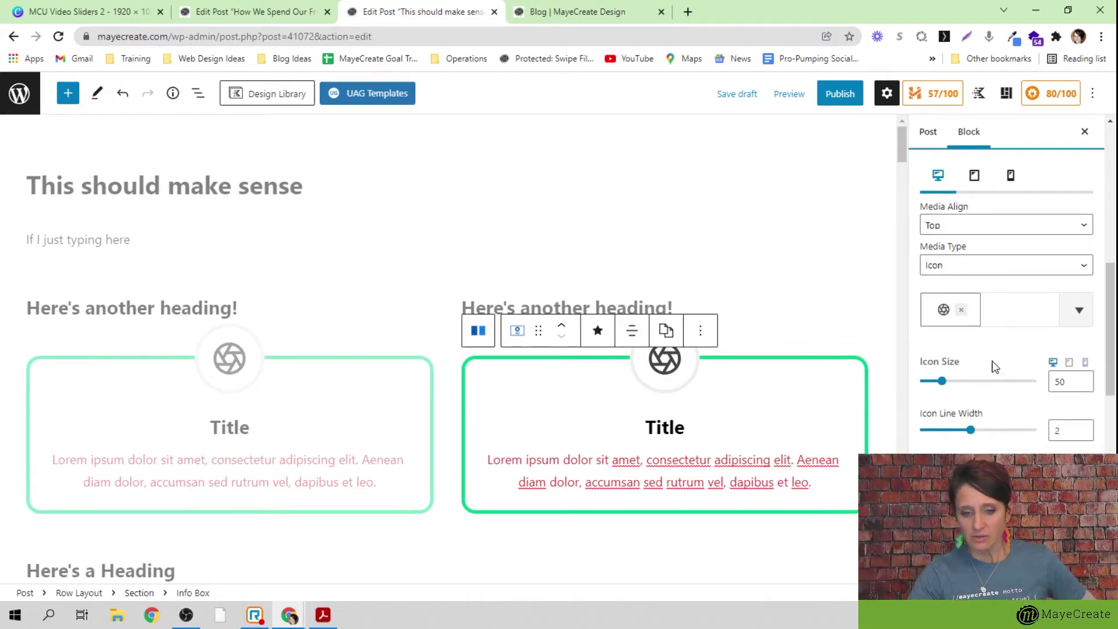
left_click(962, 311)
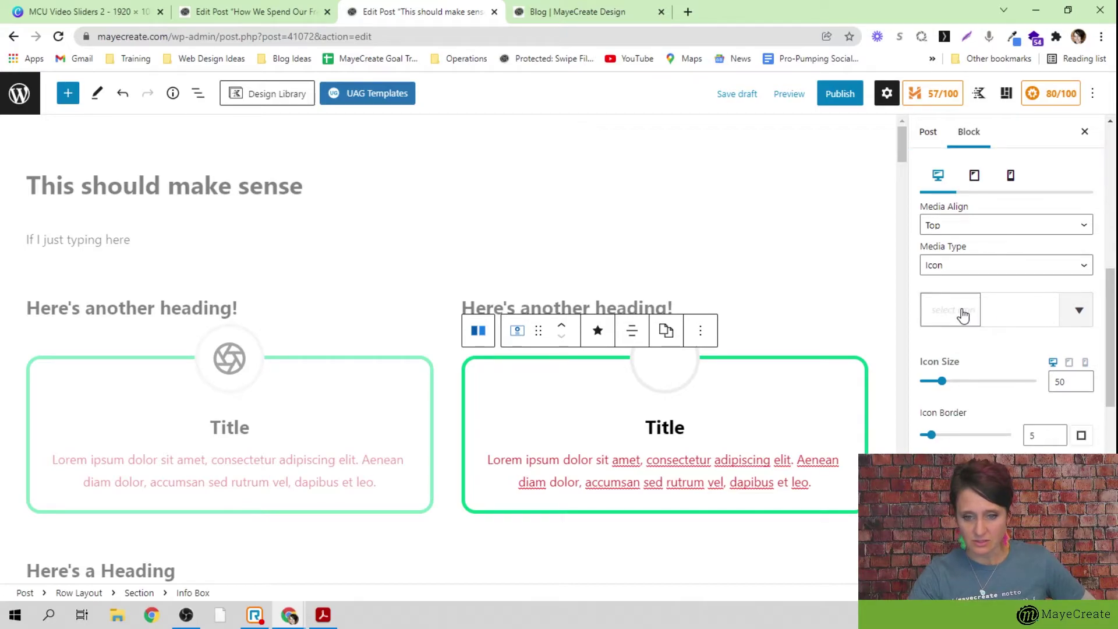
left_click(1079, 311)
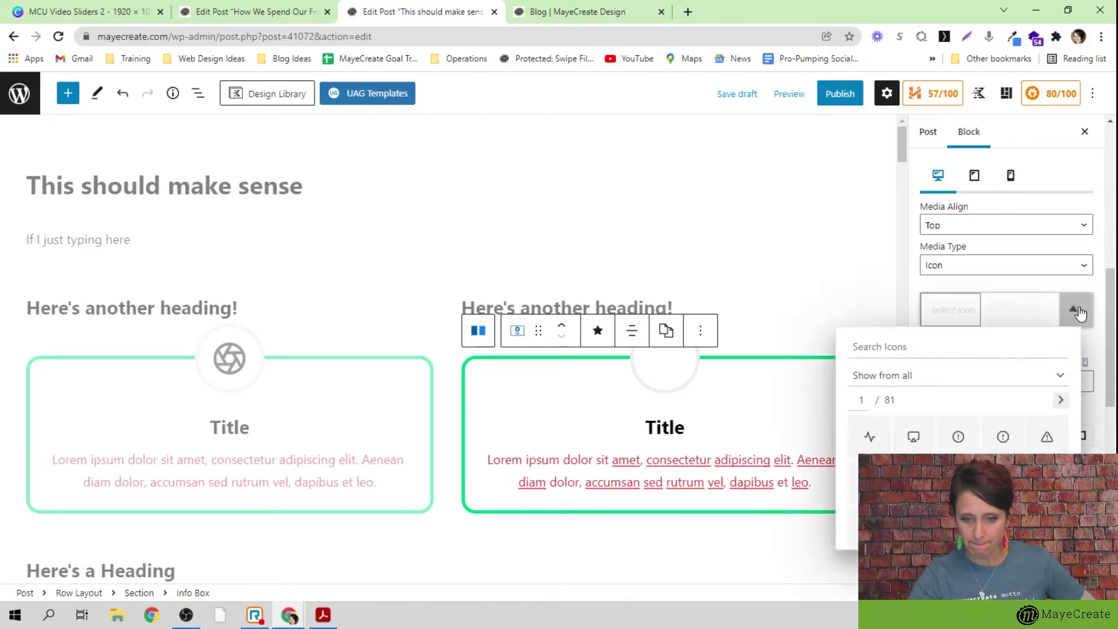
left_click(1003, 438)
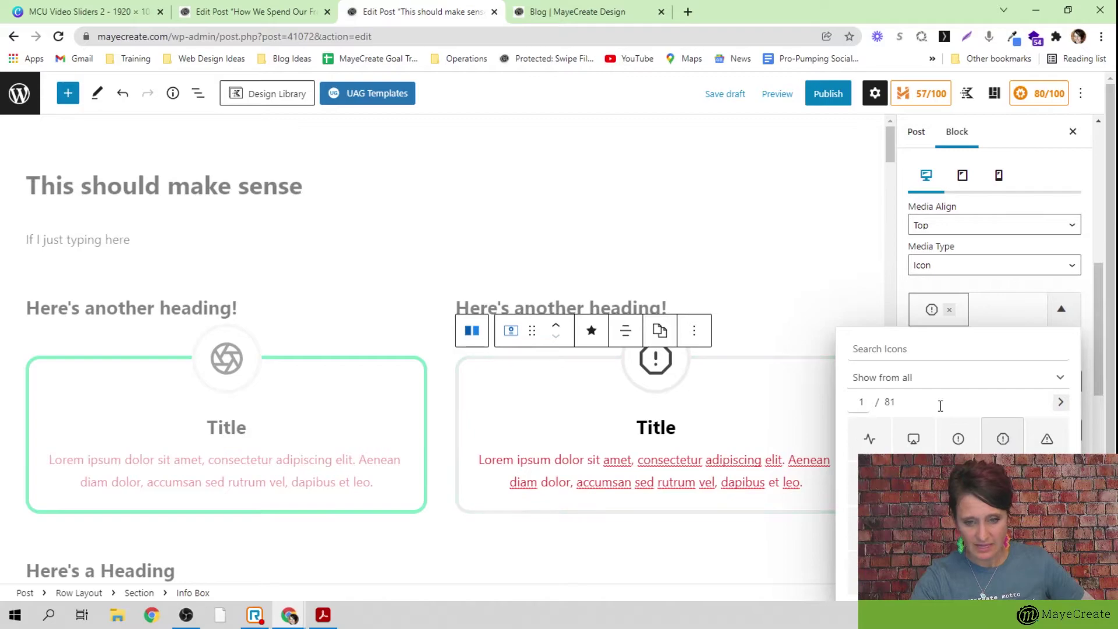
left_click(1006, 319)
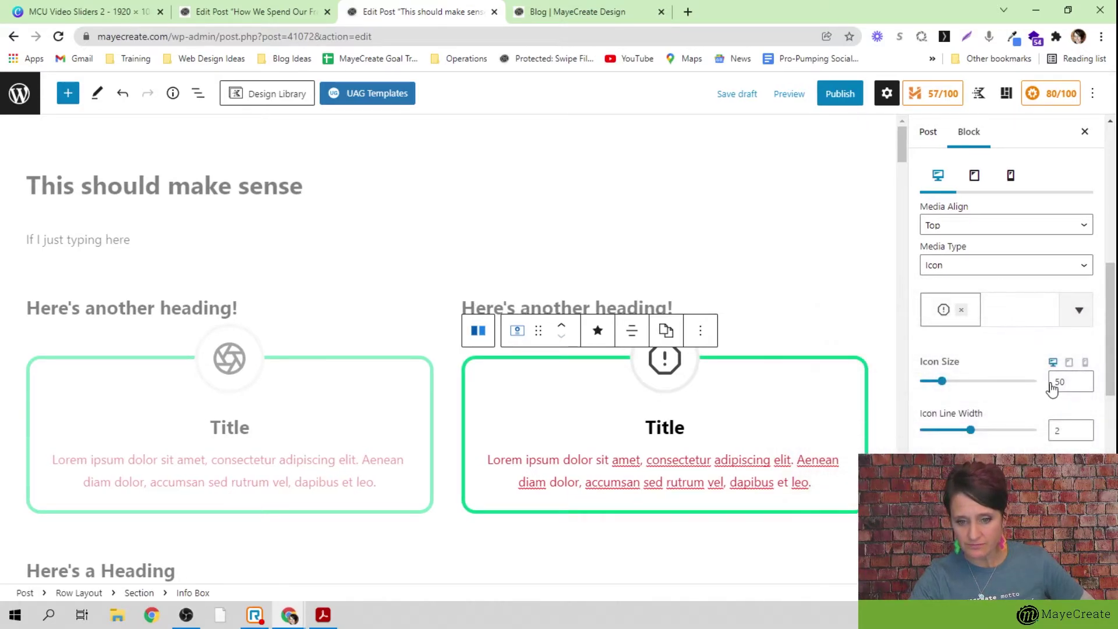
scroll(1047, 396, "down", 2)
scroll(1047, 396, "down", 1)
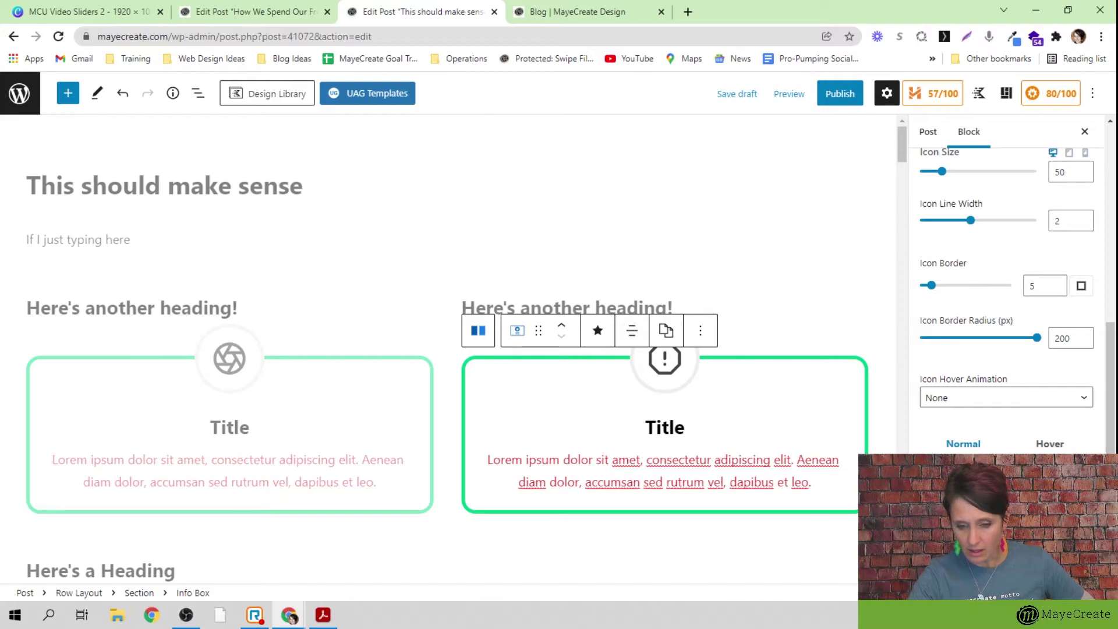
left_click(940, 449)
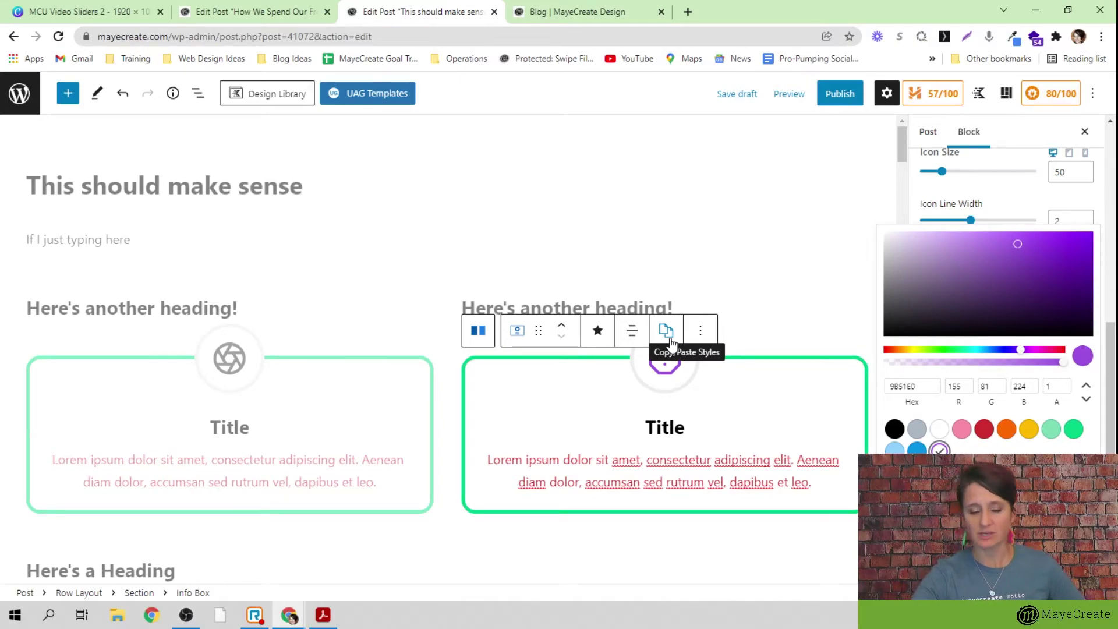
Copy the styles of the right info box
scroll(670, 343, "down", 2)
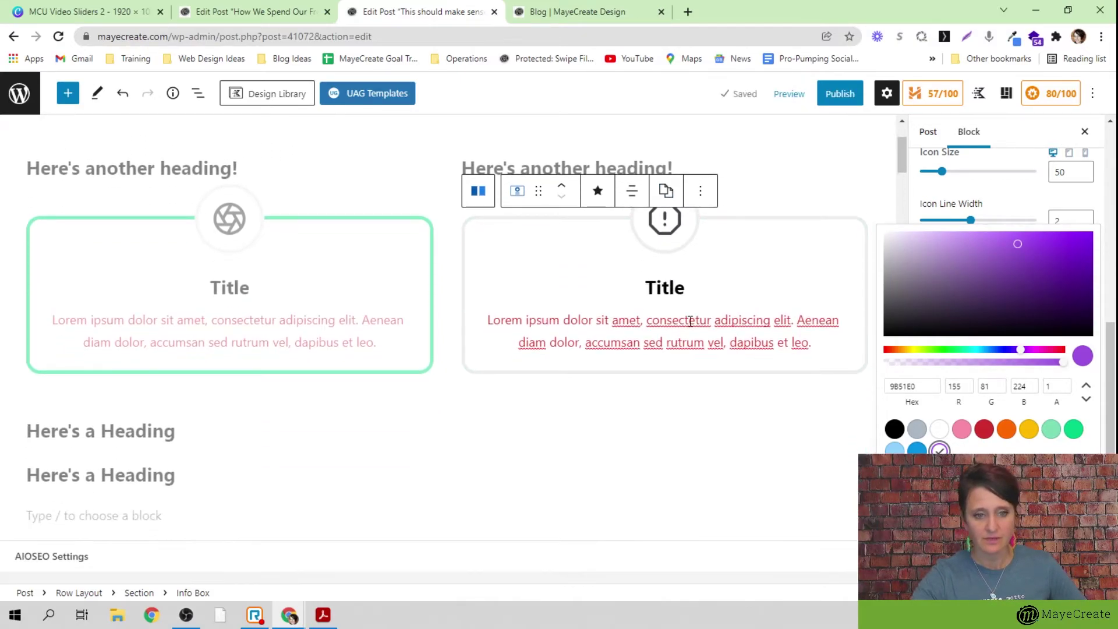
left_click(665, 192)
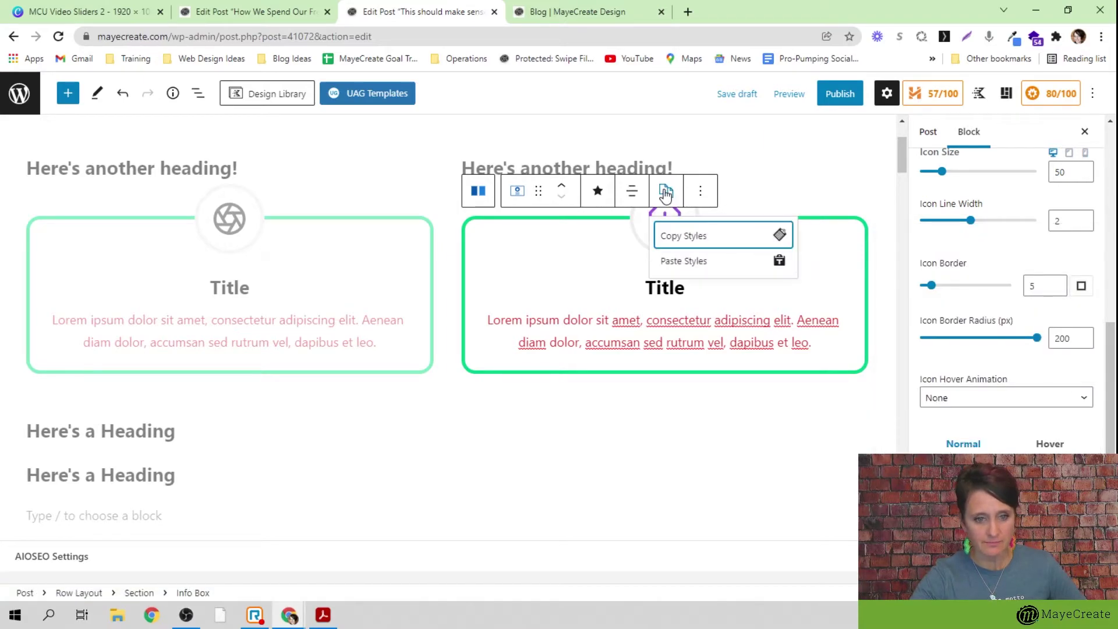
left_click(675, 239)
Paste the copied styles onto the left info box so its icon turns purple
left_click(348, 243)
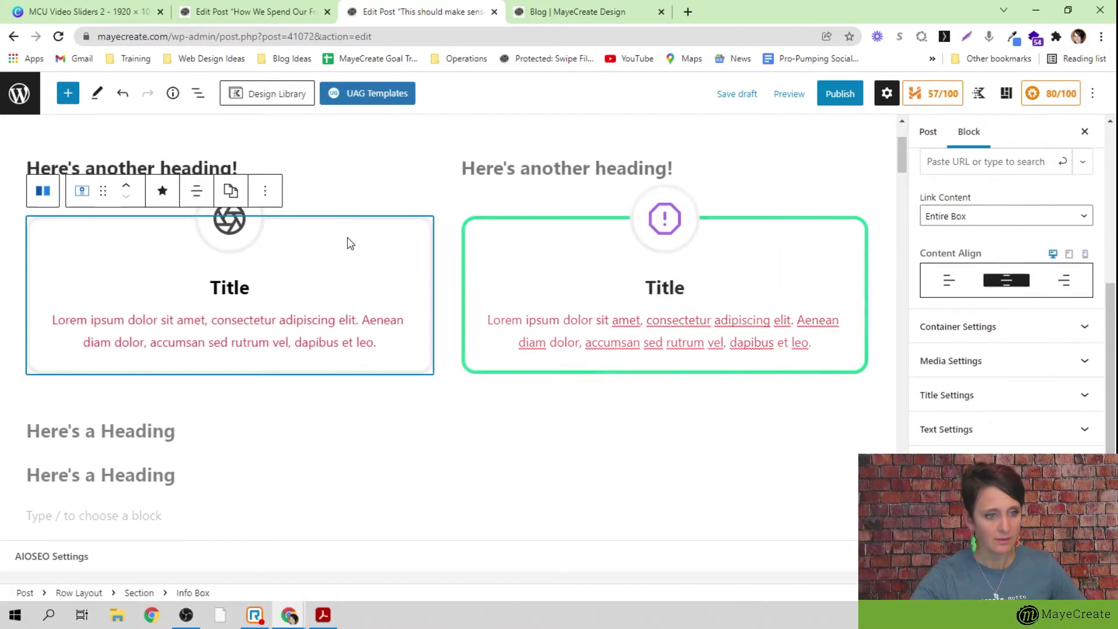
left_click(231, 191)
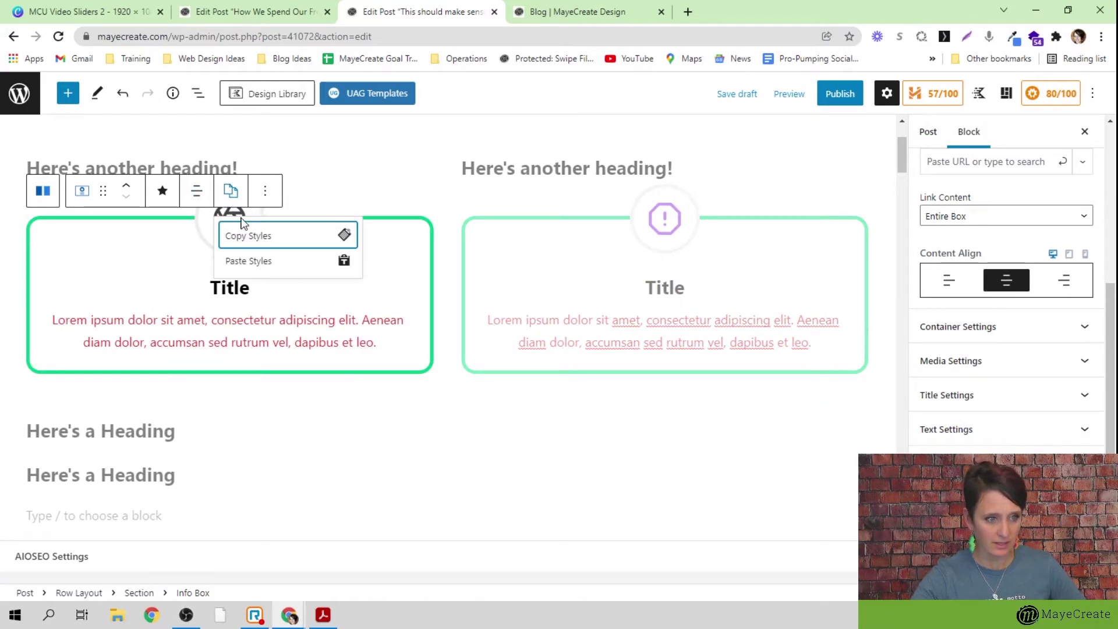
left_click(240, 262)
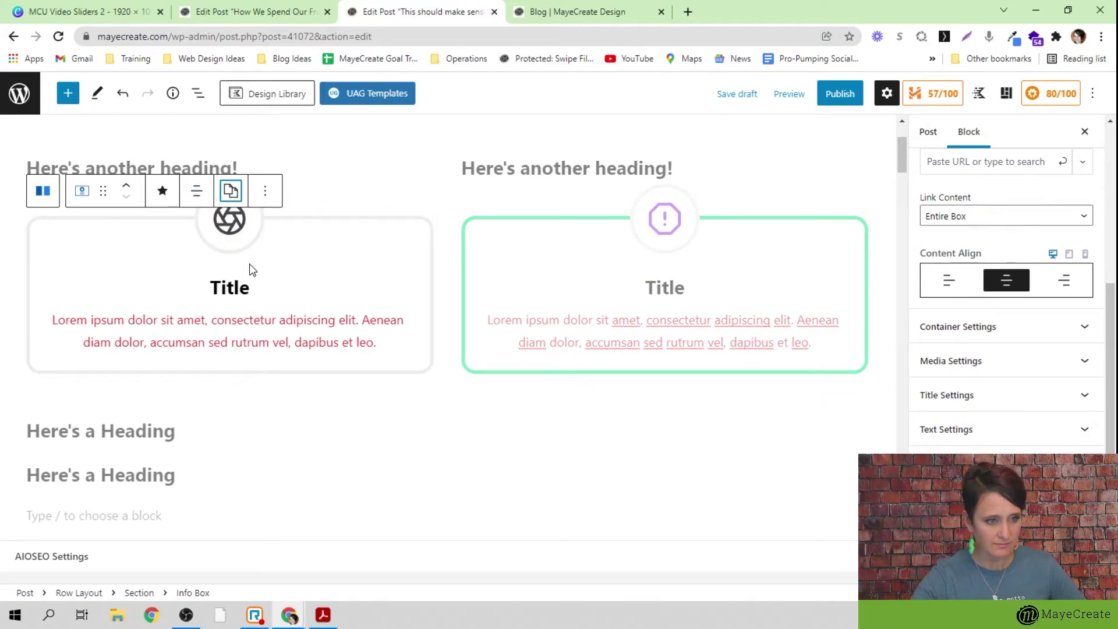
left_click(350, 174)
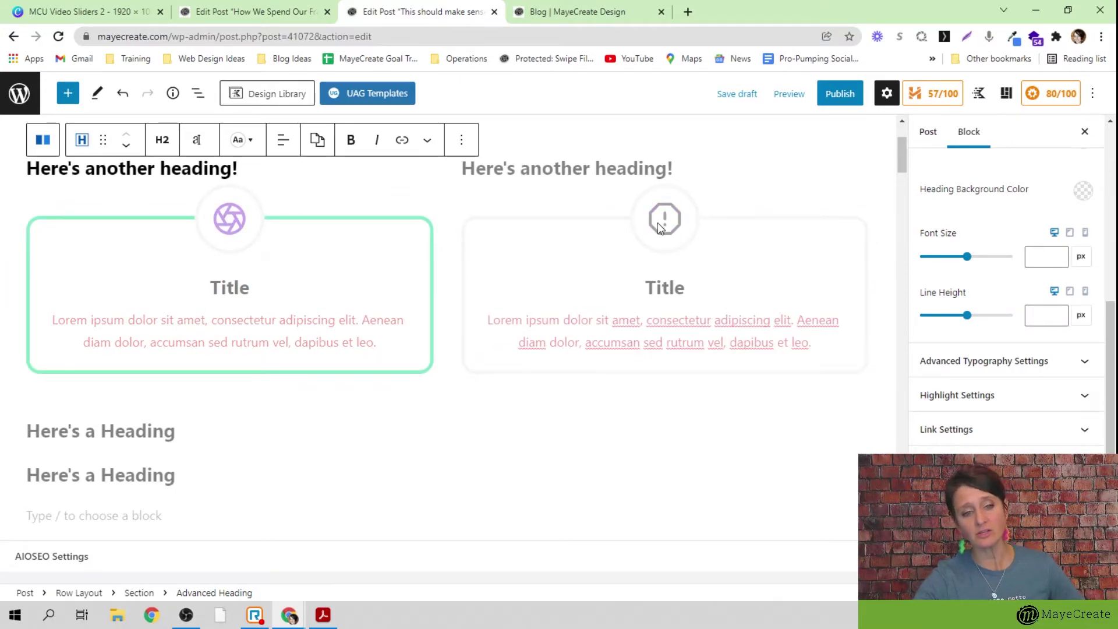
Delete the empty paragraph and the duplicate 'Here's a Heading' block below the row
scroll(739, 233, "up", 3)
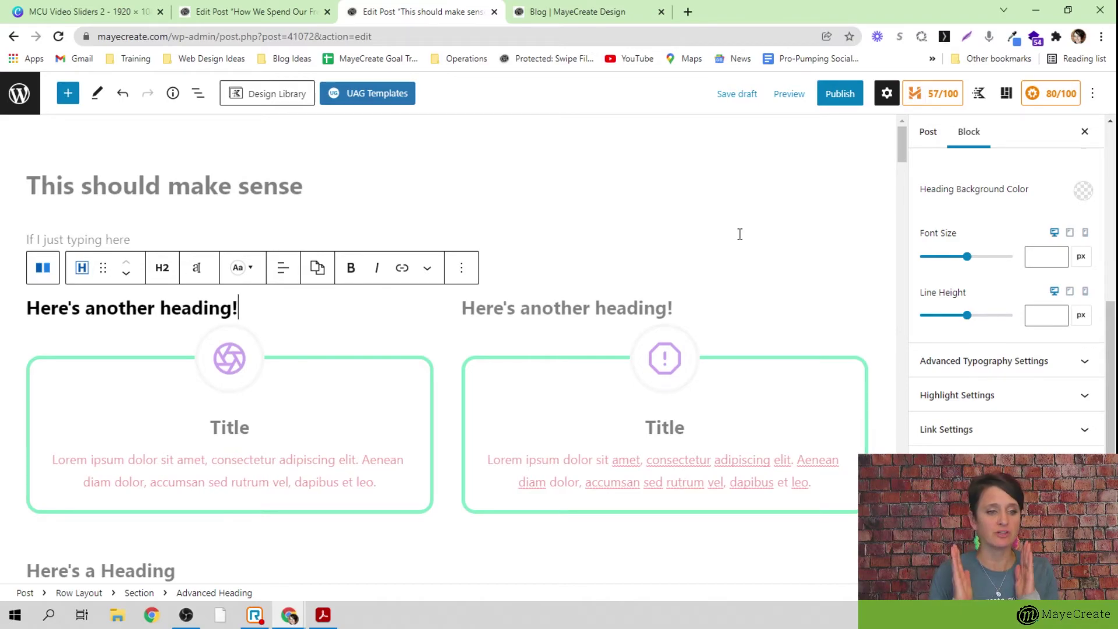
scroll(739, 233, "down", 6)
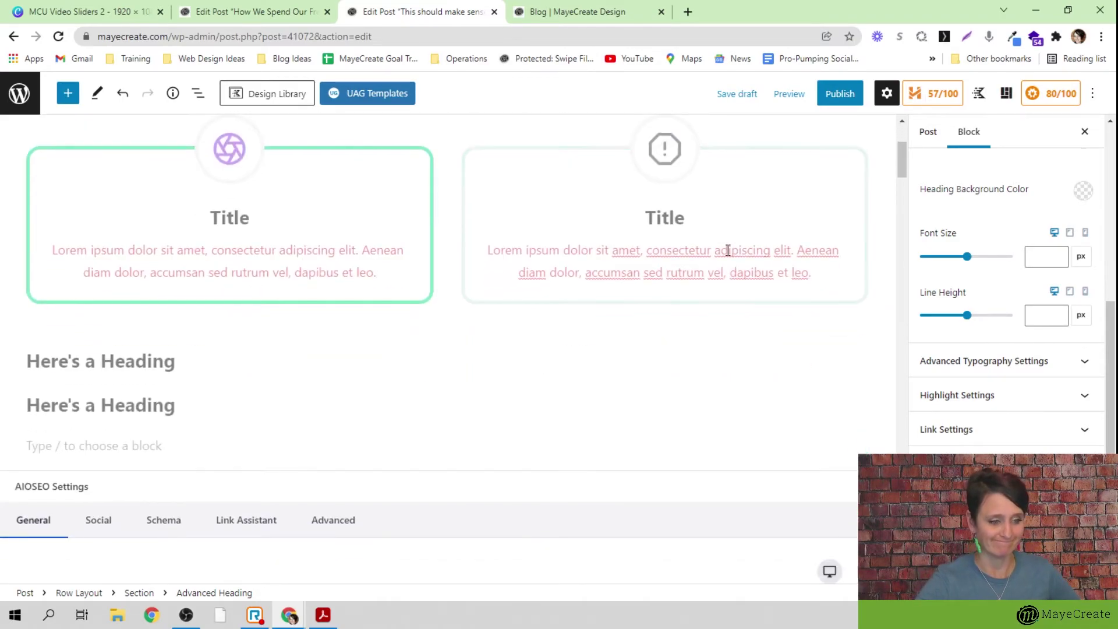
left_click(178, 269)
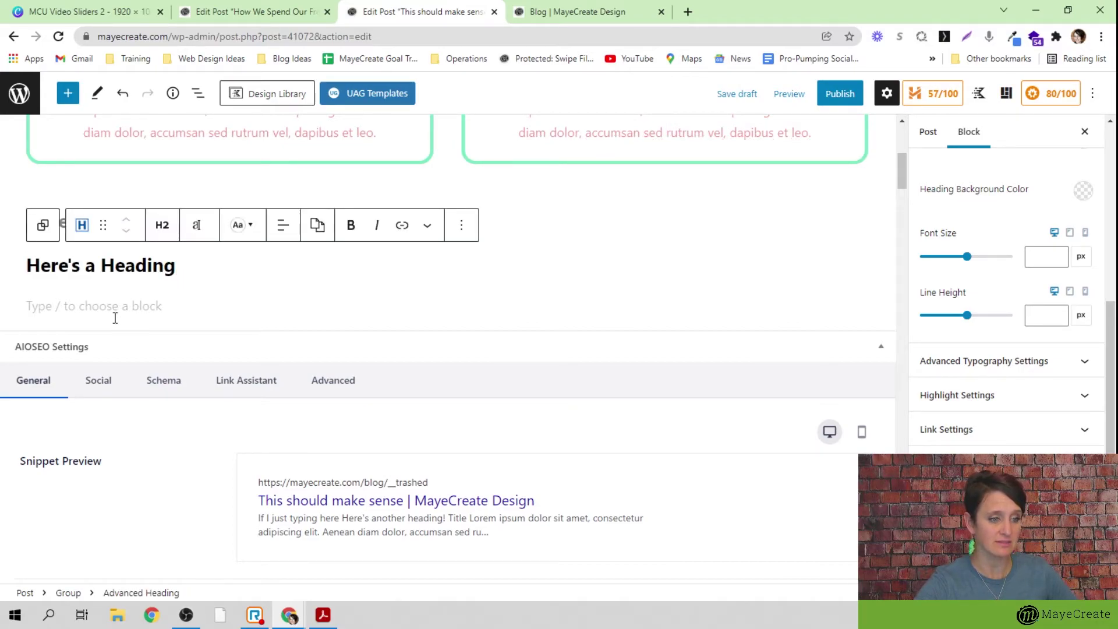
left_click(74, 298)
key("BackSpace")
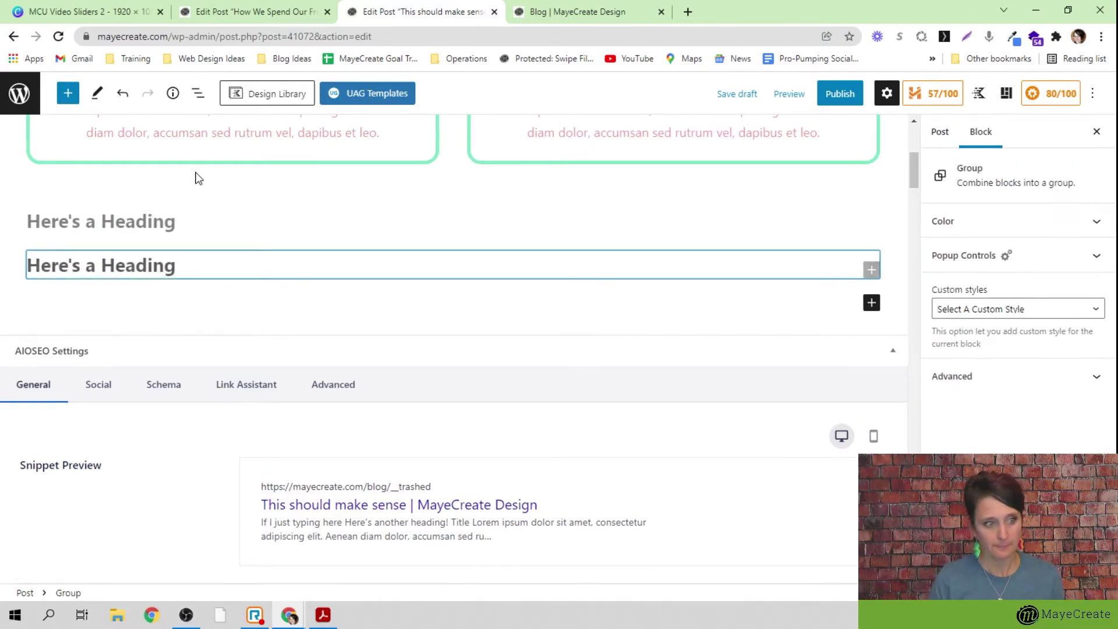
key("BackSpace")
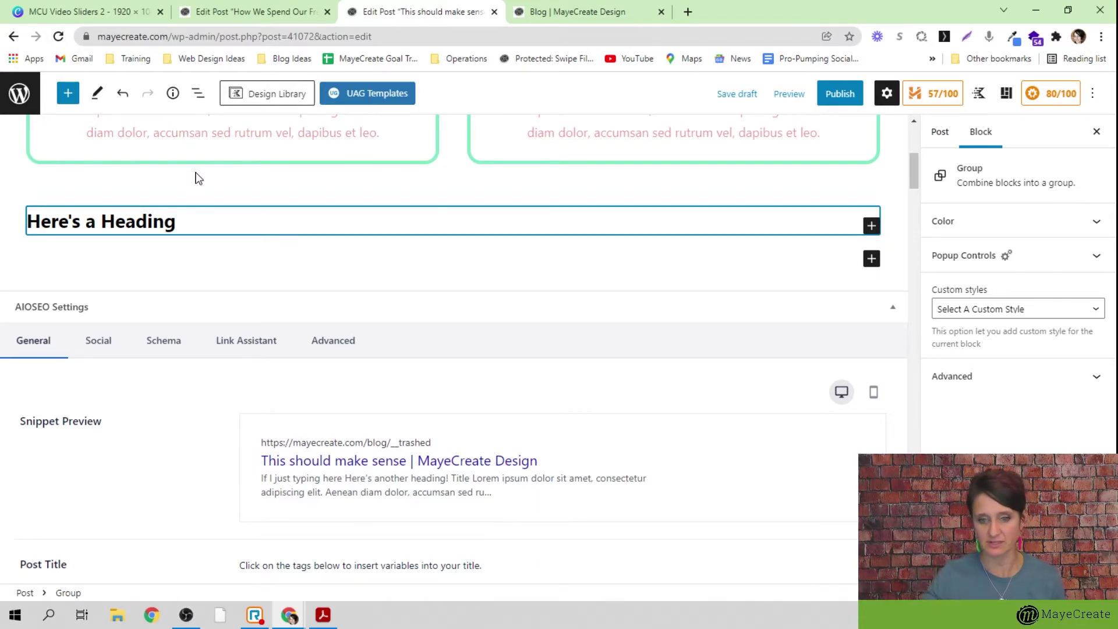
left_click(187, 232)
key("BackSpace")
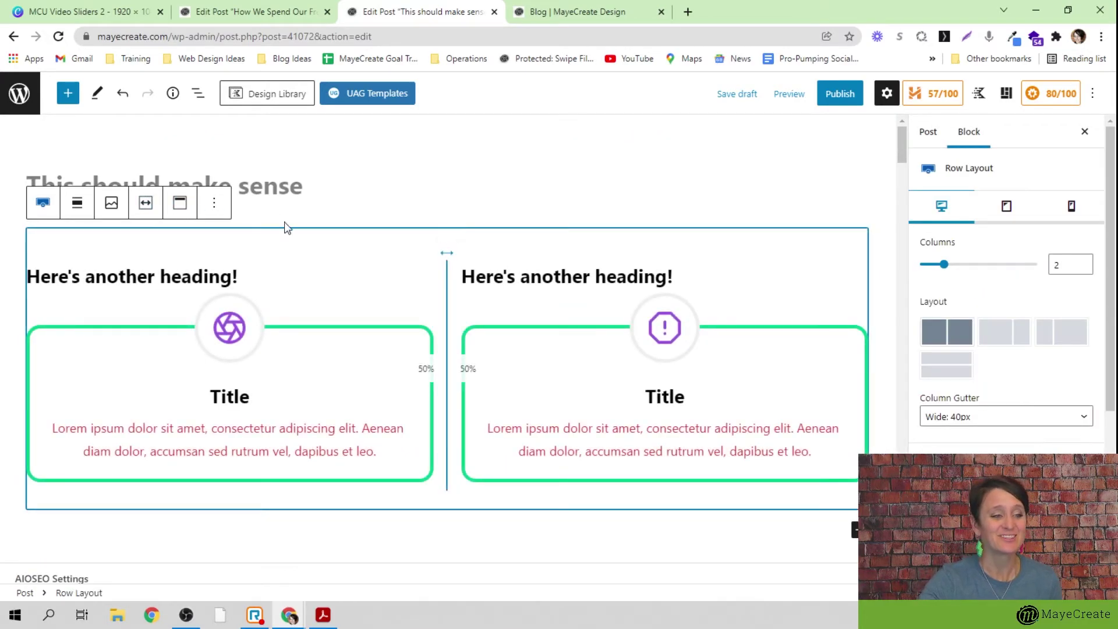
left_click(215, 210)
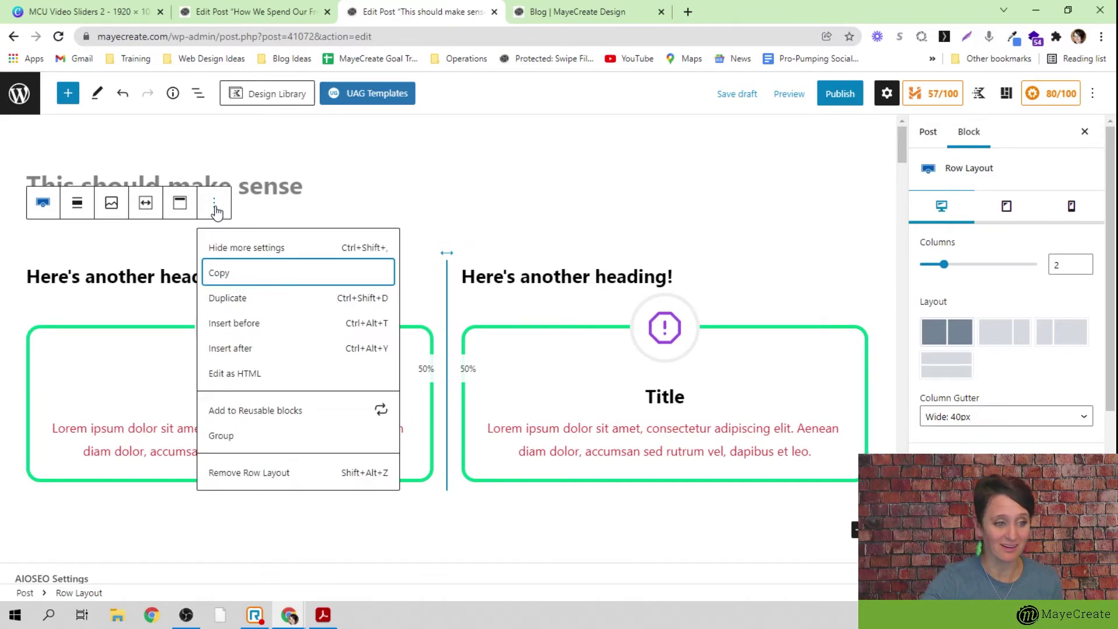
left_click(216, 472)
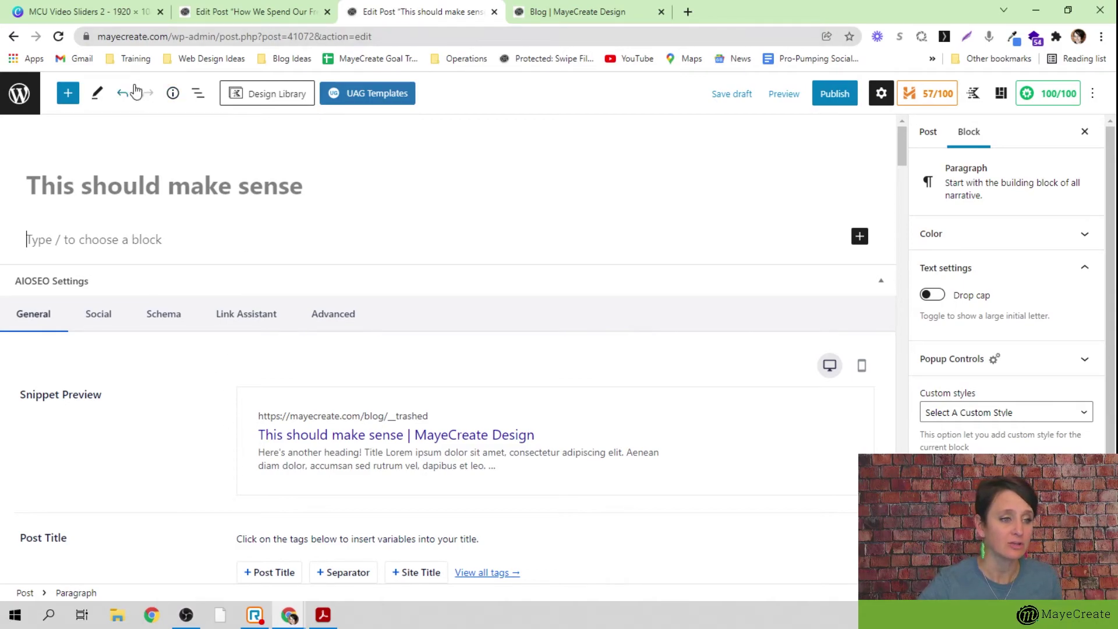
left_click(120, 101)
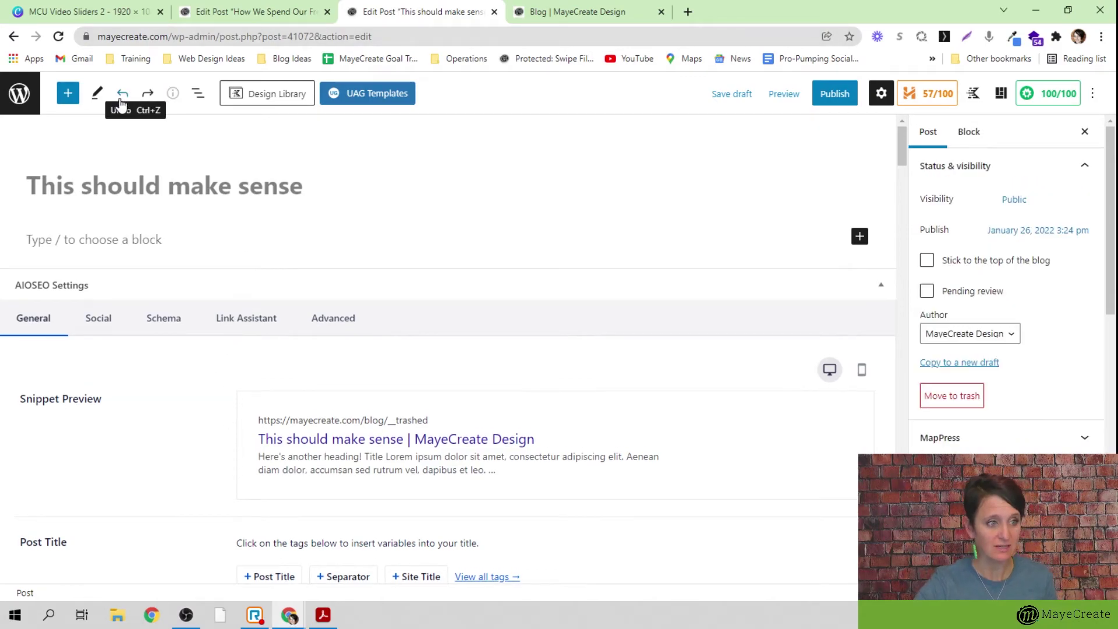
left_click(120, 100)
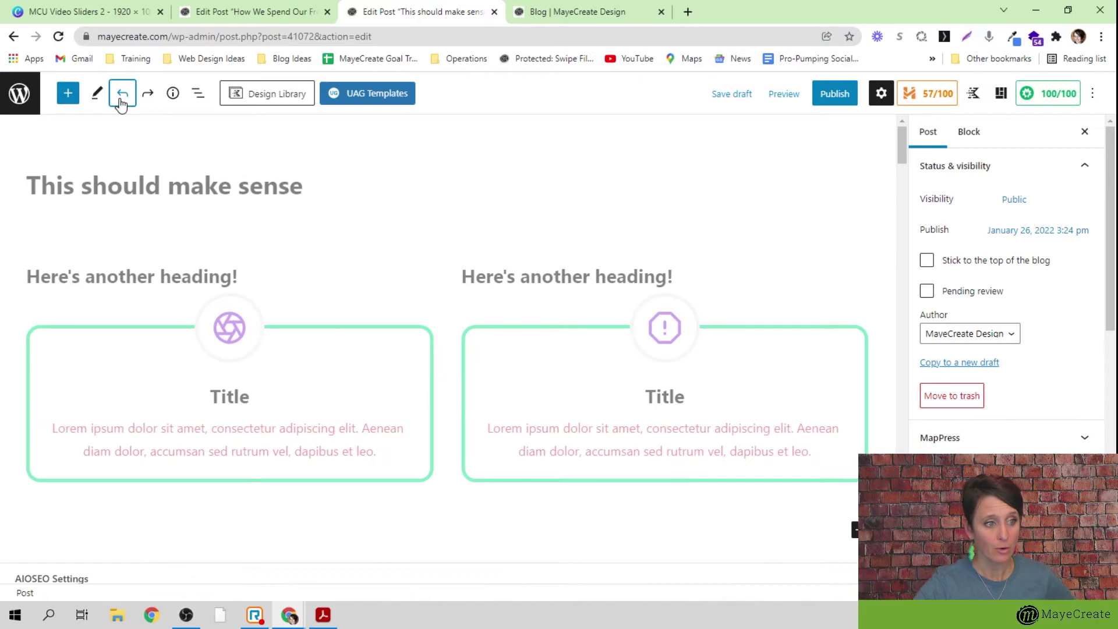
left_click(121, 92)
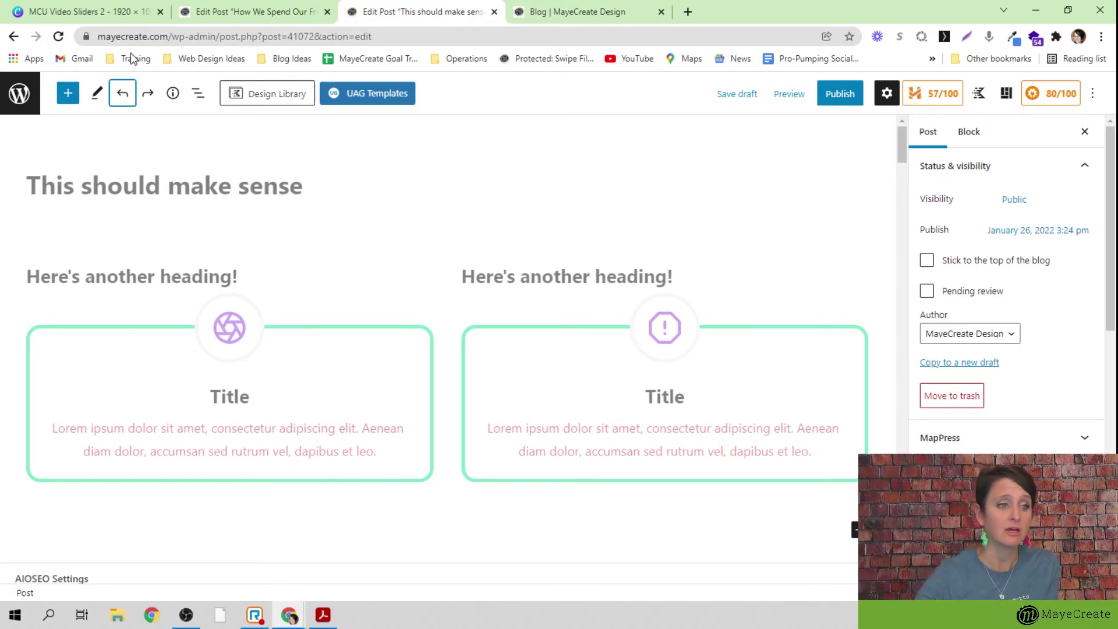
Switch to the 'How We Spend Our Free Time' post and inspect its Topic of the Month and THEATER sections
left_click(213, 12)
scroll(268, 494, "down", 1)
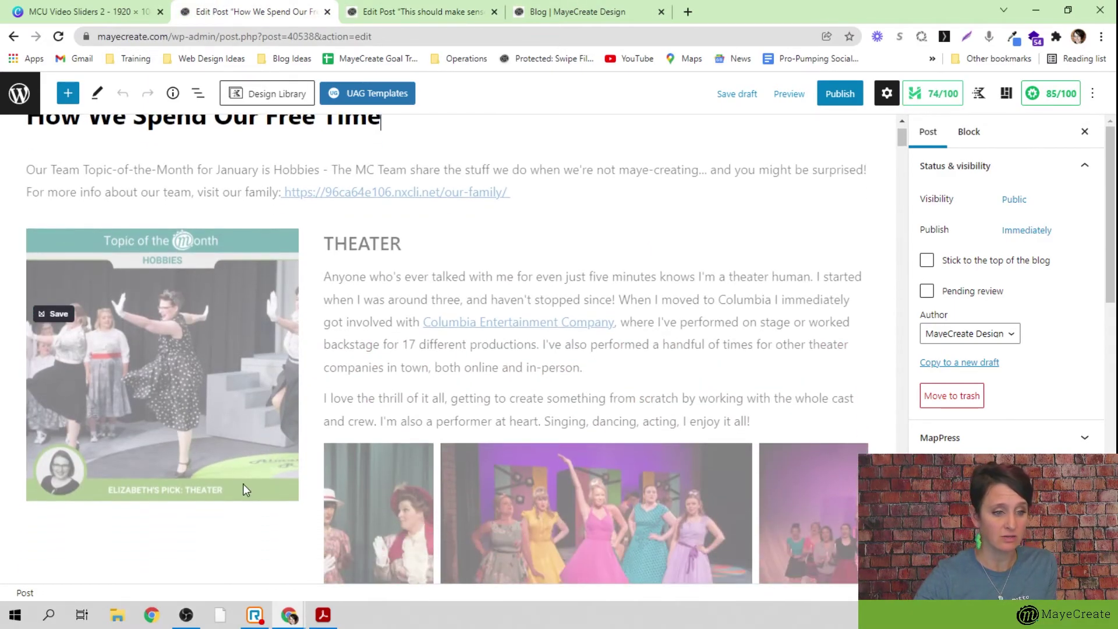
left_click(209, 373)
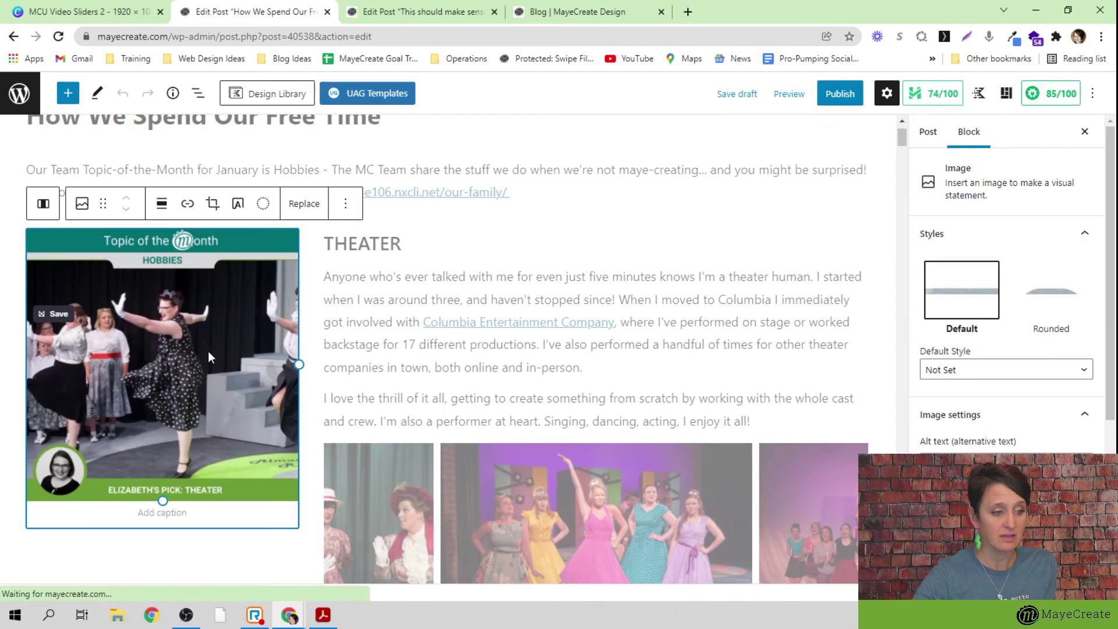
left_click(372, 243)
scroll(460, 411, "down", 4)
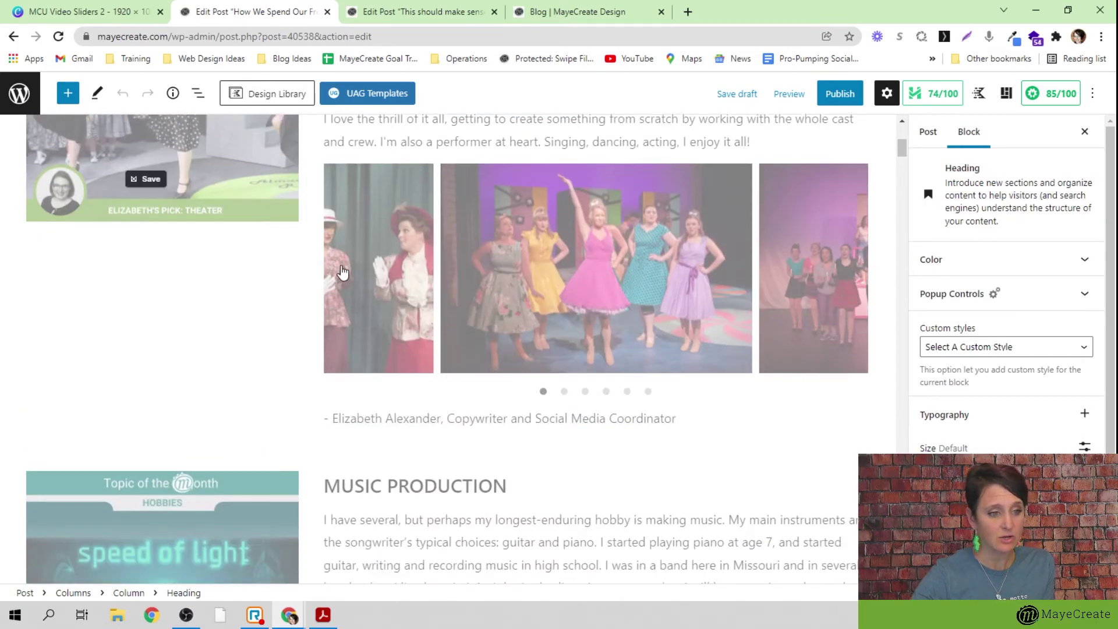
left_click(278, 402)
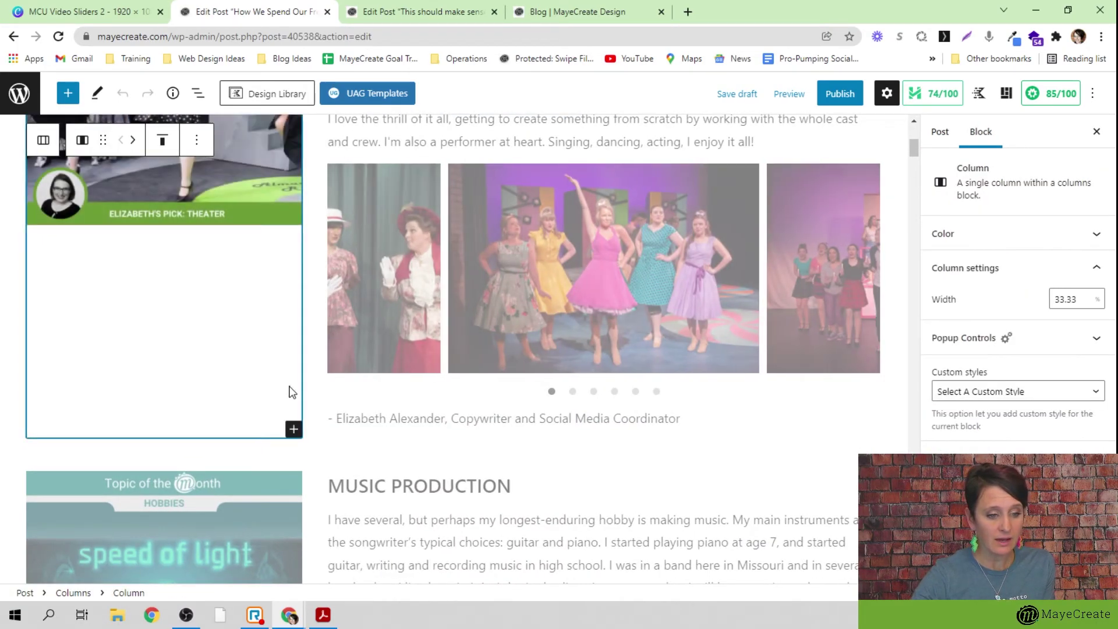
left_click(501, 303)
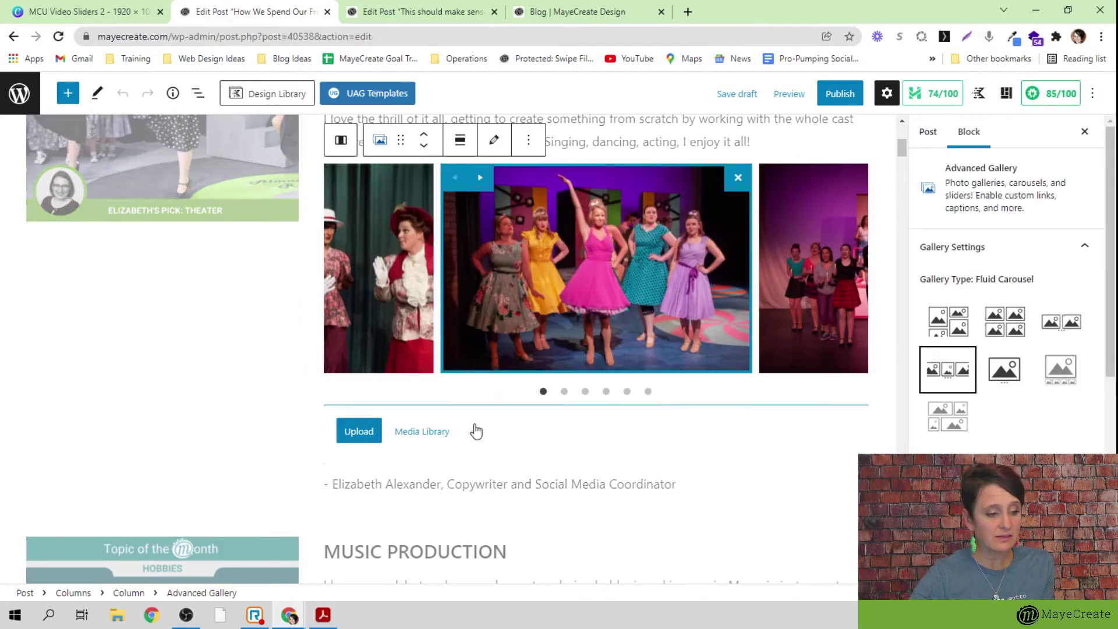
Scroll through the rest of the post's hobby sections and Fluid Carousel galleries
scroll(474, 426, "down", 10)
scroll(475, 359, "down", 3)
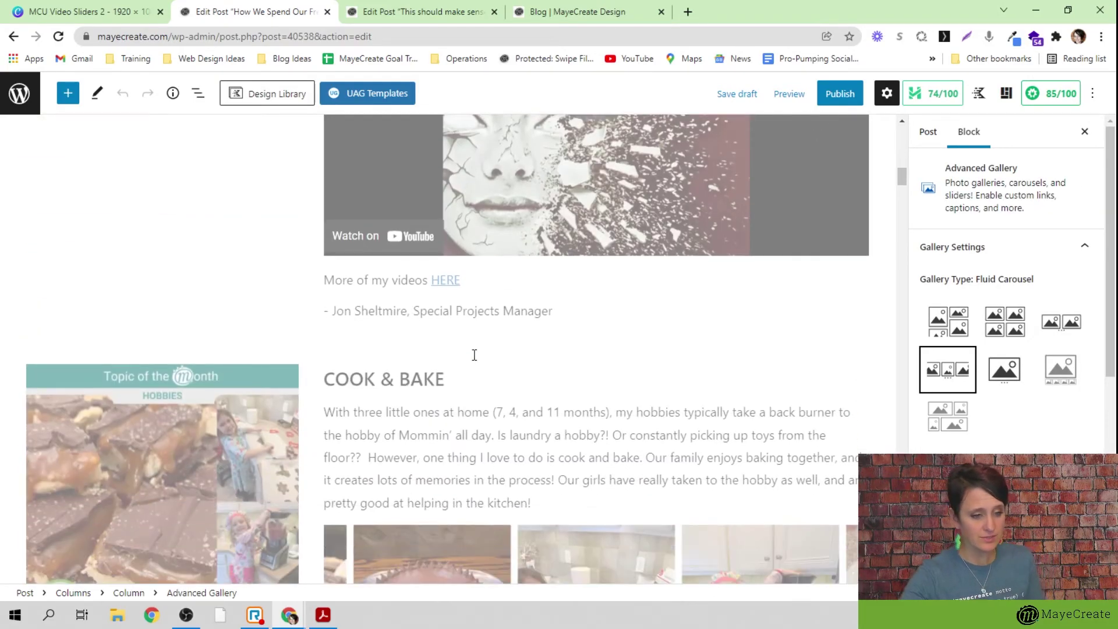
scroll(470, 367, "down", 2)
scroll(469, 366, "down", 15)
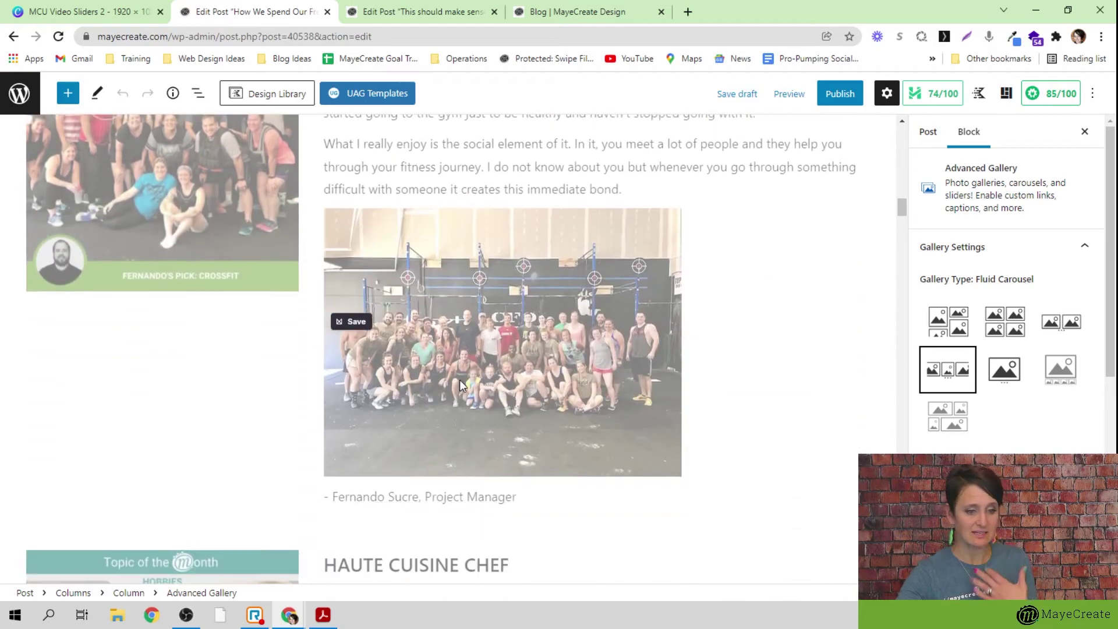
scroll(455, 410, "down", 8)
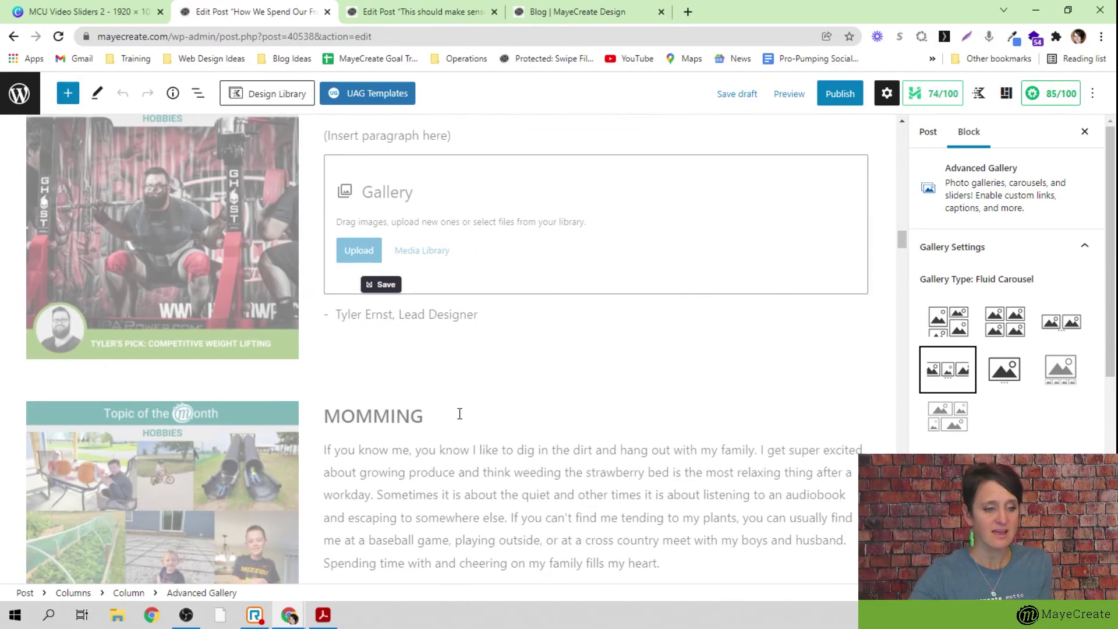
scroll(460, 413, "down", 12)
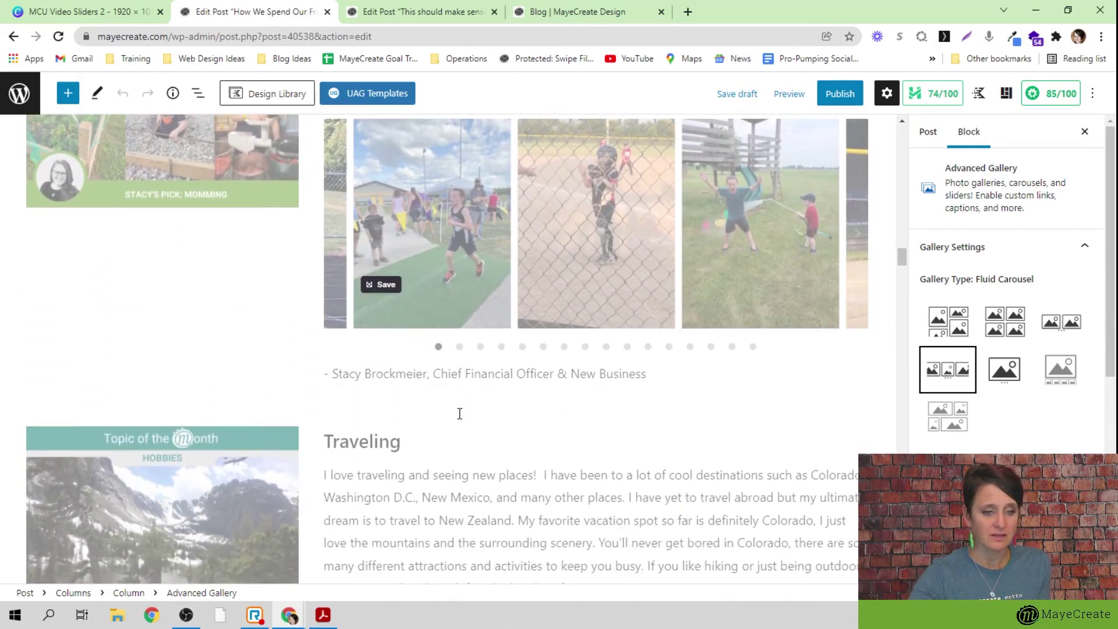
scroll(459, 413, "down", 8)
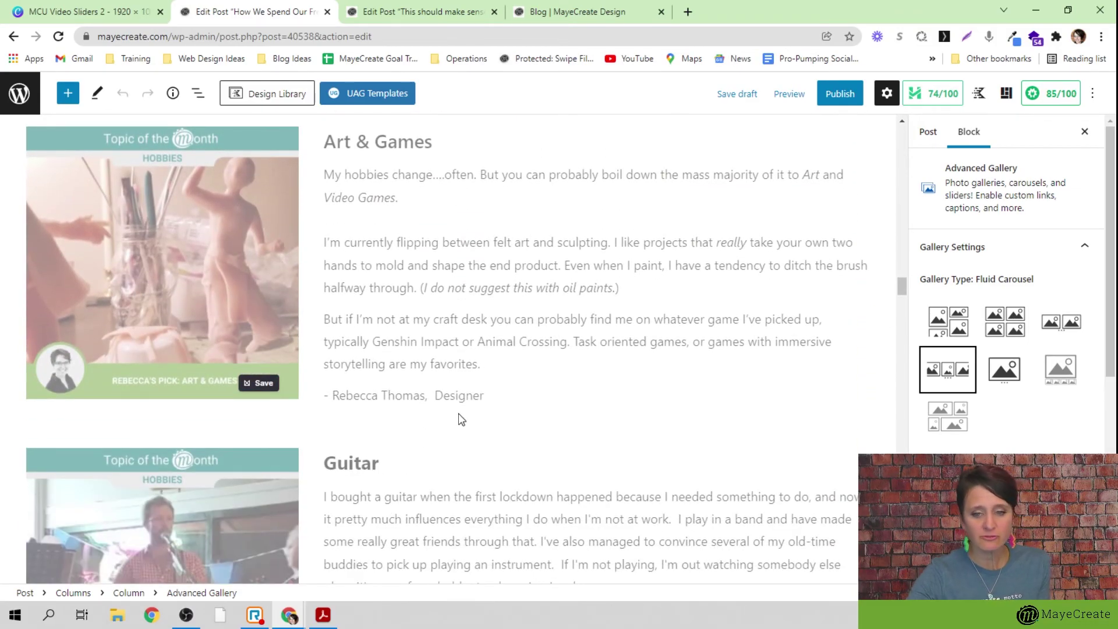
scroll(461, 418, "up", 18)
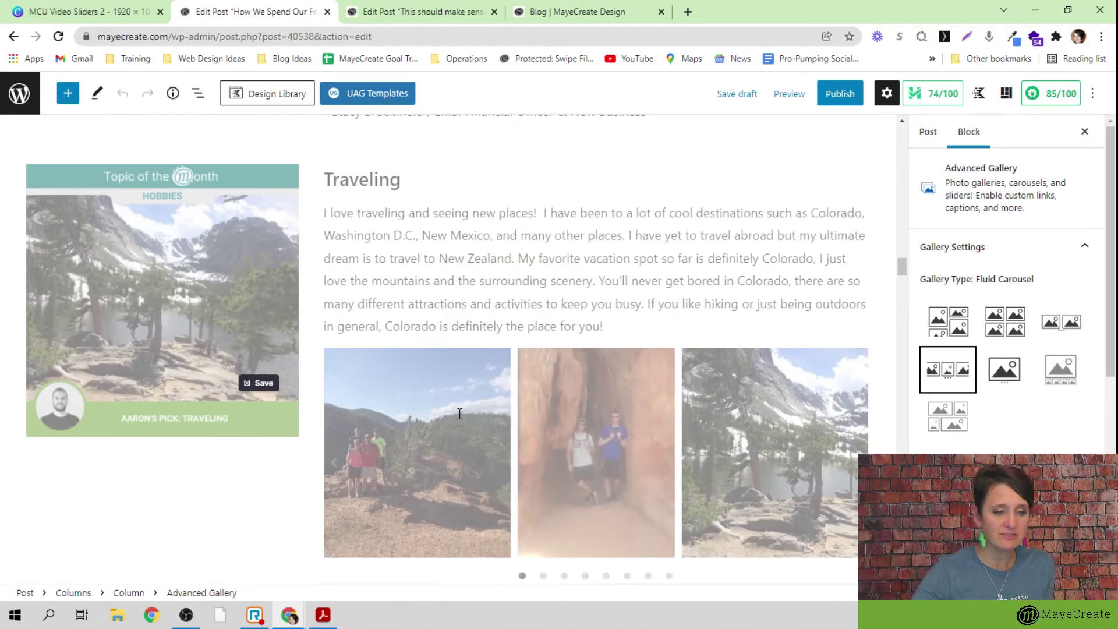